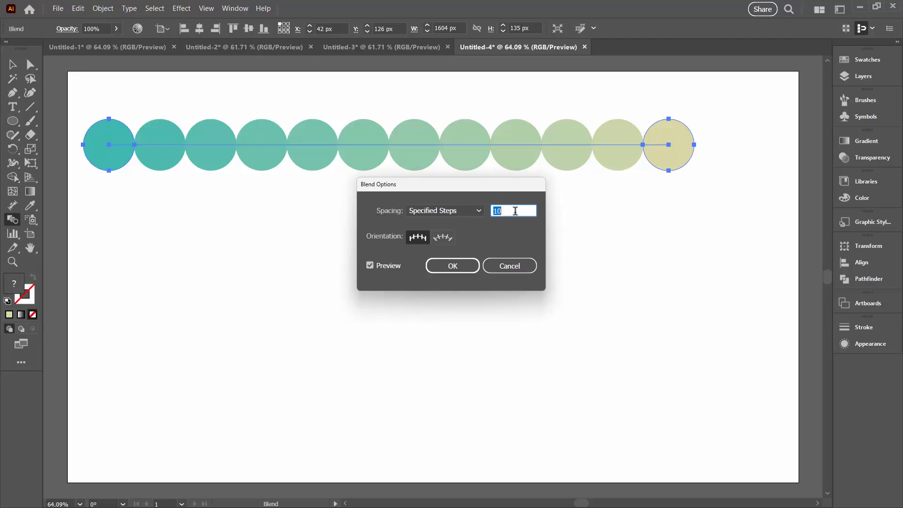
Set the blend between the two circles to 5 specified steps and deselect the artwork
type("5")
key("Tab")
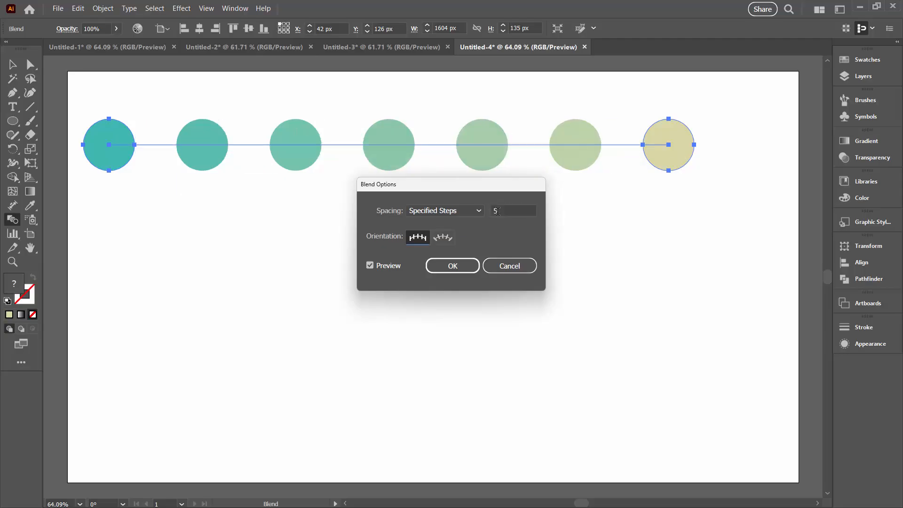
left_click(445, 268)
left_click(13, 64)
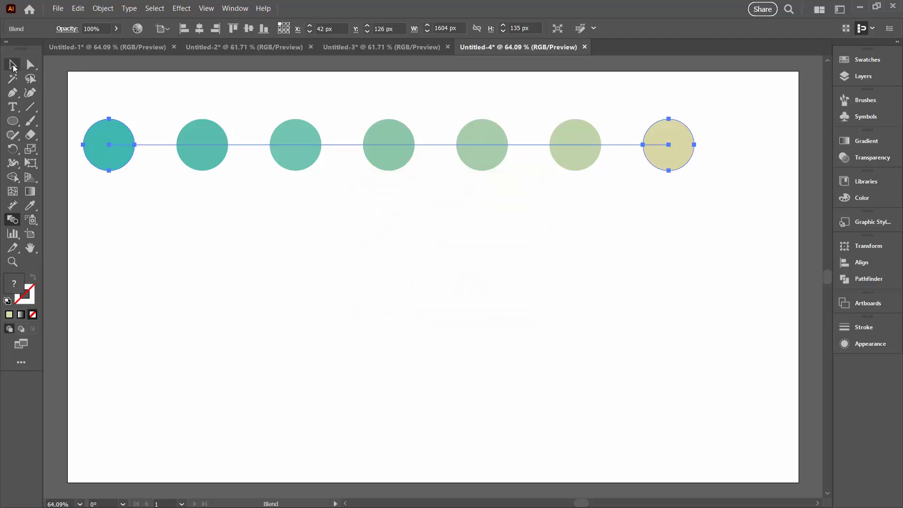
left_click(310, 243)
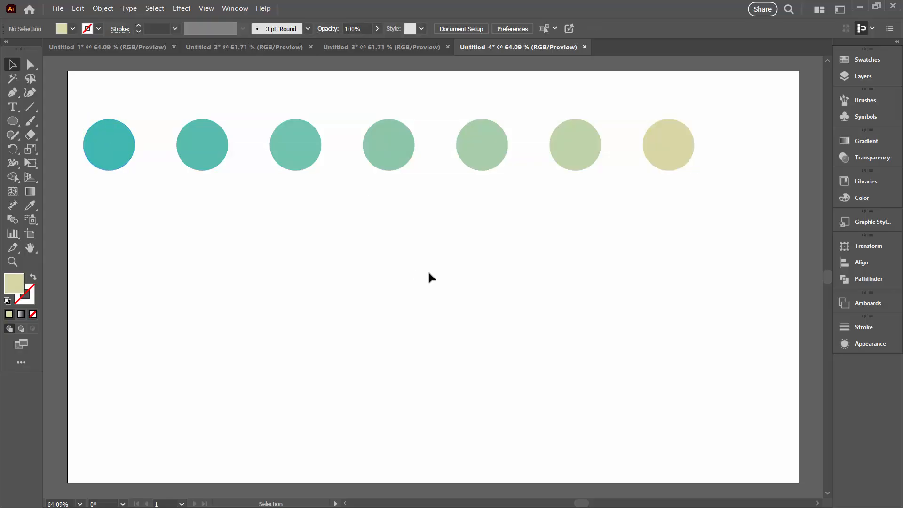
Create a color group in the swatches from the unexpanded circle blend
left_click(493, 144)
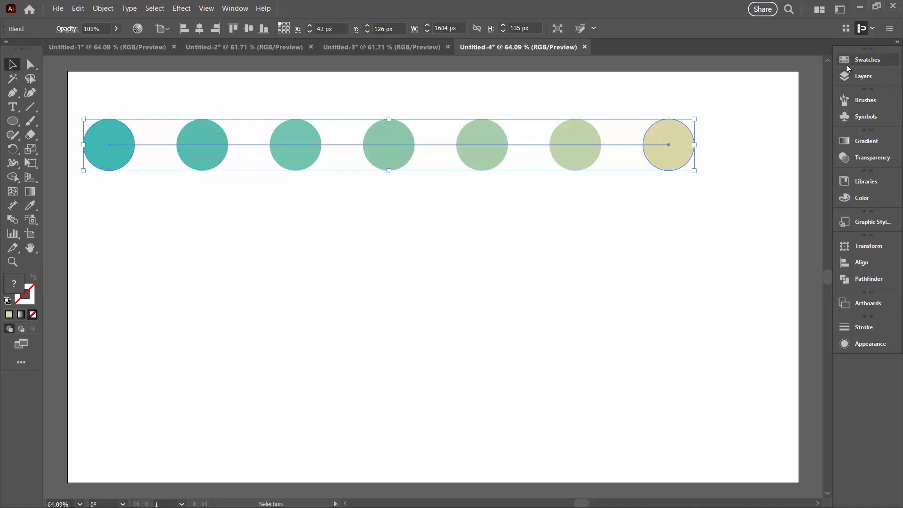
left_click(856, 57)
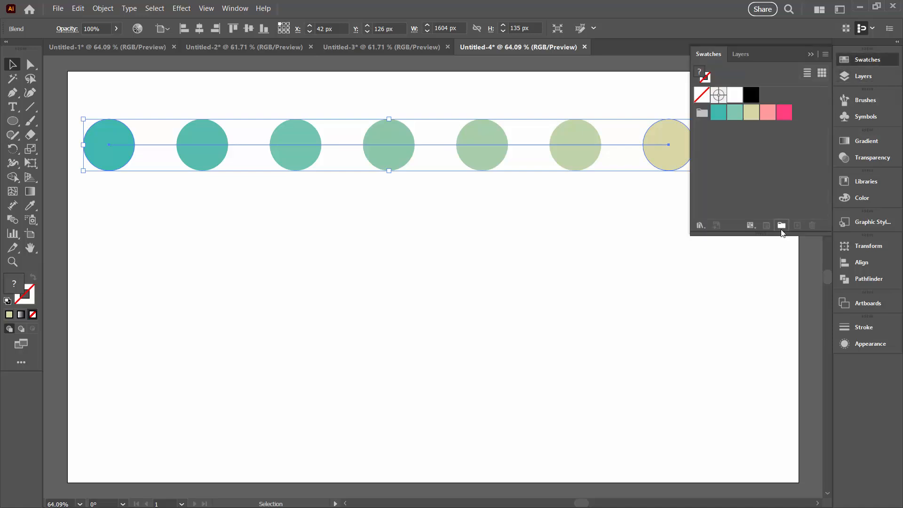
left_click(781, 226)
left_click(460, 297)
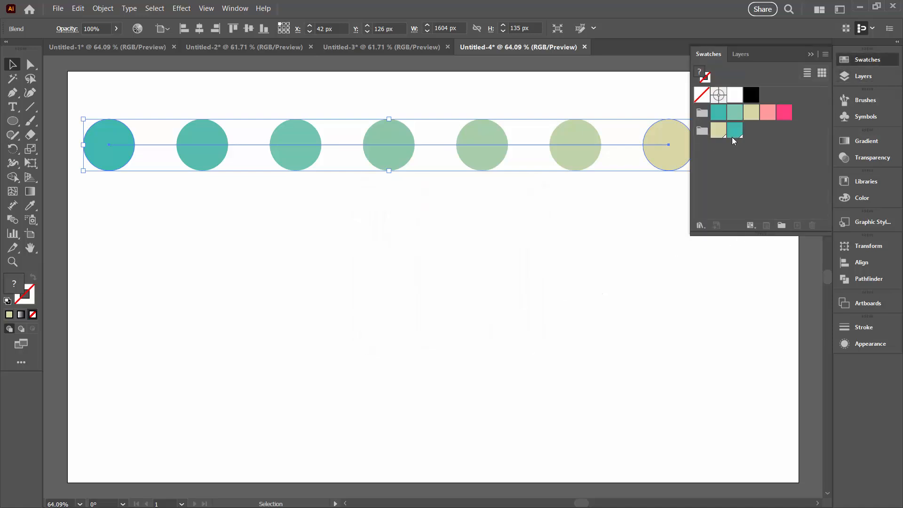
left_click(811, 55)
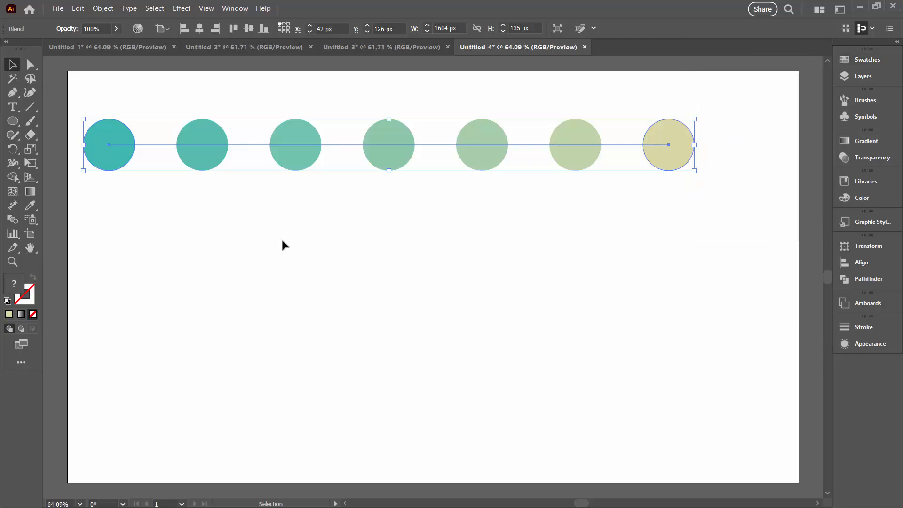
Expand the circle blend into individual paths and inspect the resulting group inside Layer 1
left_click(100, 8)
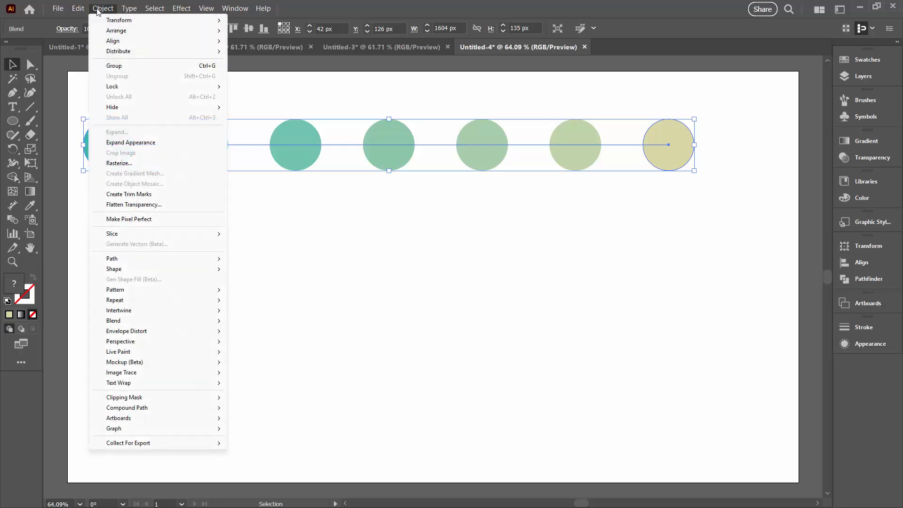
mouse_move(121, 321)
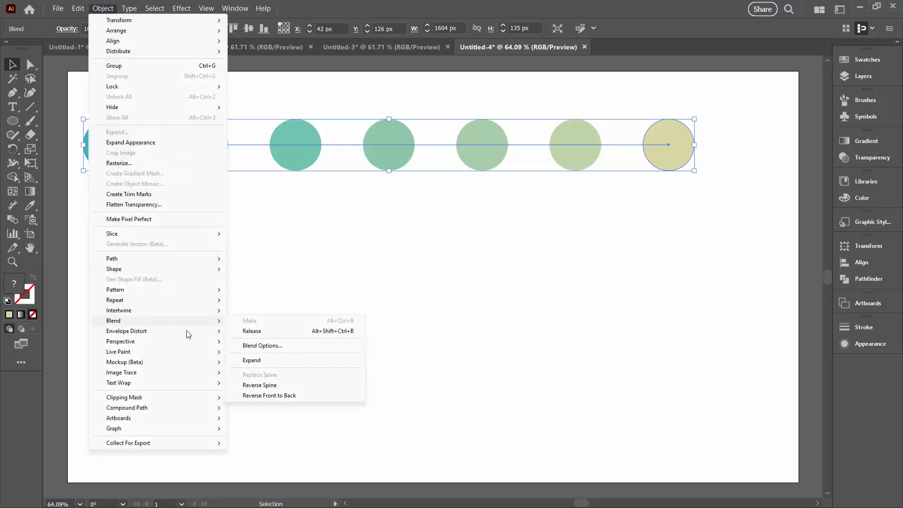
left_click(255, 359)
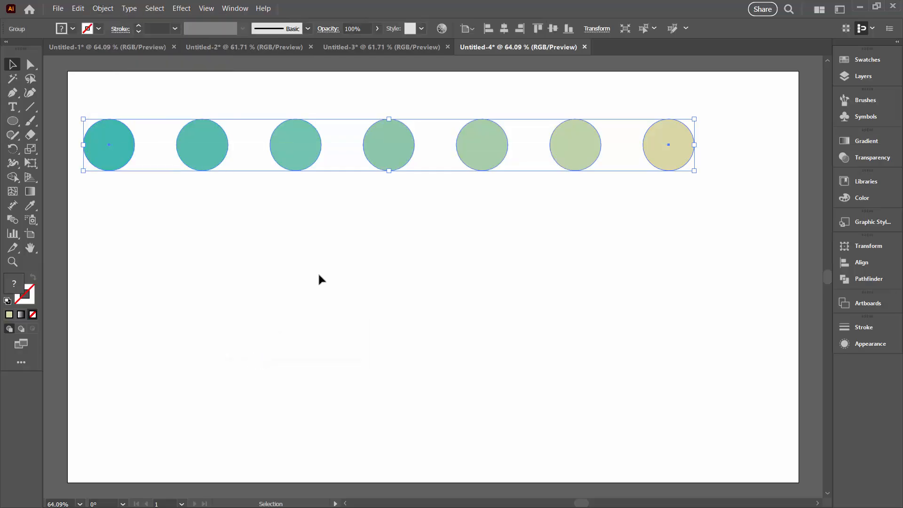
key("F7")
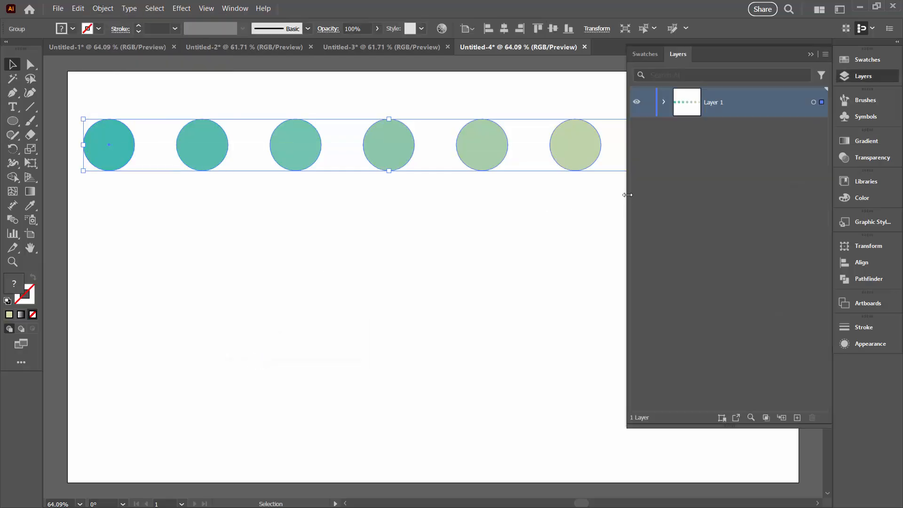
left_click(664, 103)
left_click(665, 129)
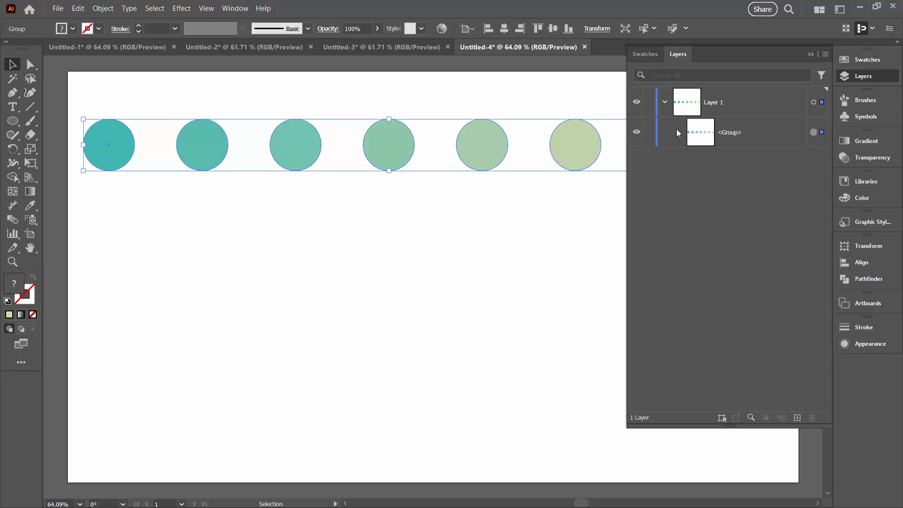
left_click(677, 132)
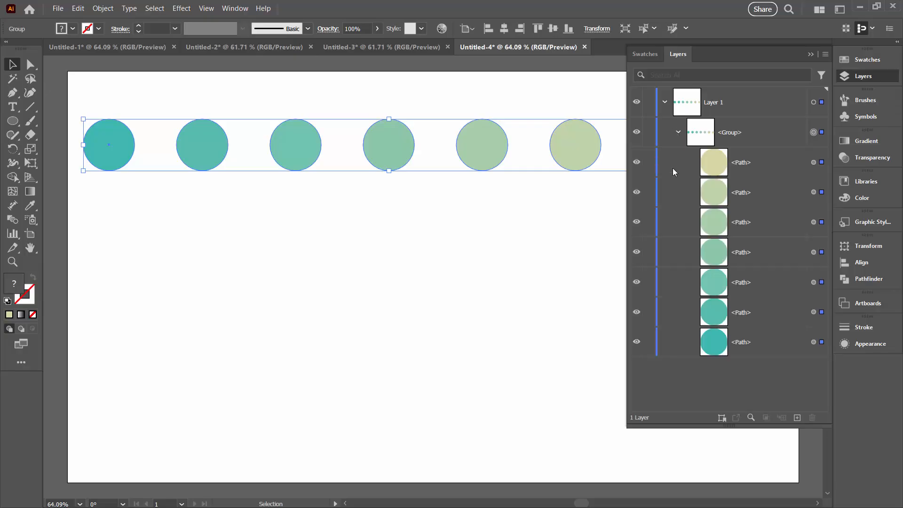
left_click(810, 54)
Create a new color group of global swatches from the expanded circles and deselect them
left_click(852, 60)
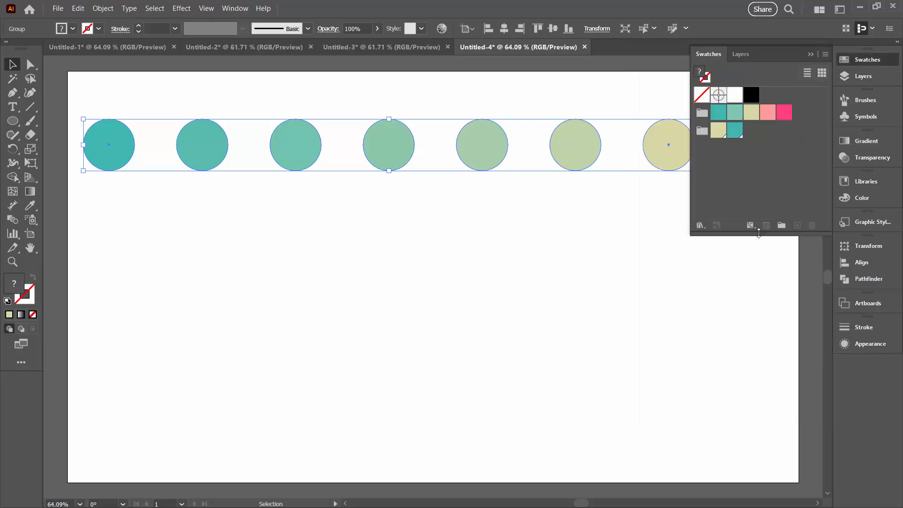
left_click(781, 224)
left_click(444, 298)
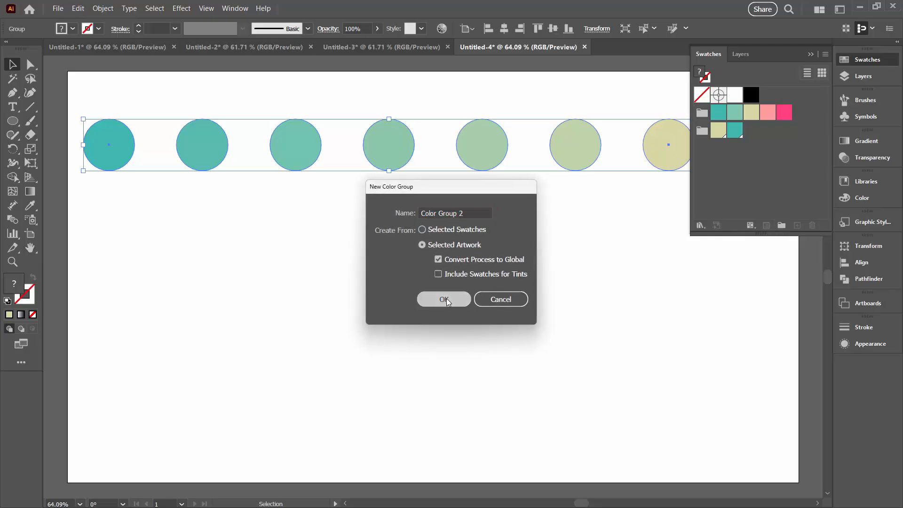
left_click(633, 97)
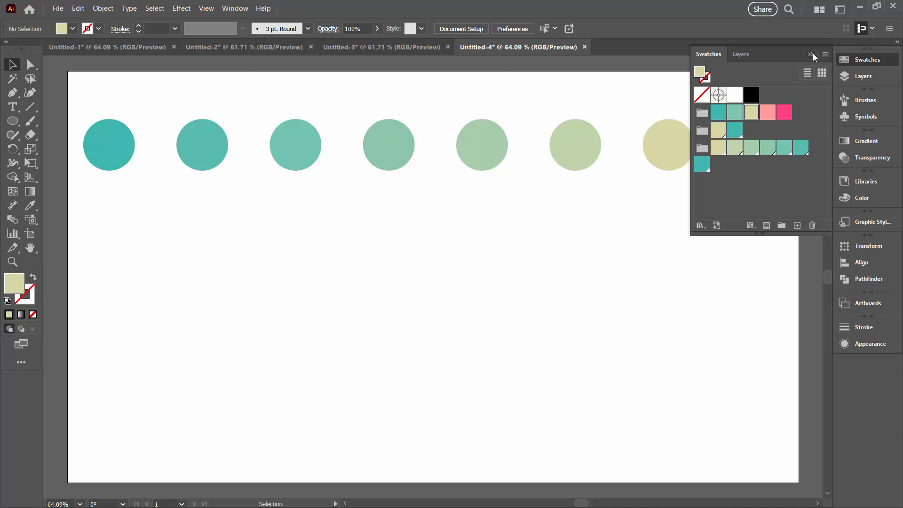
left_click(810, 54)
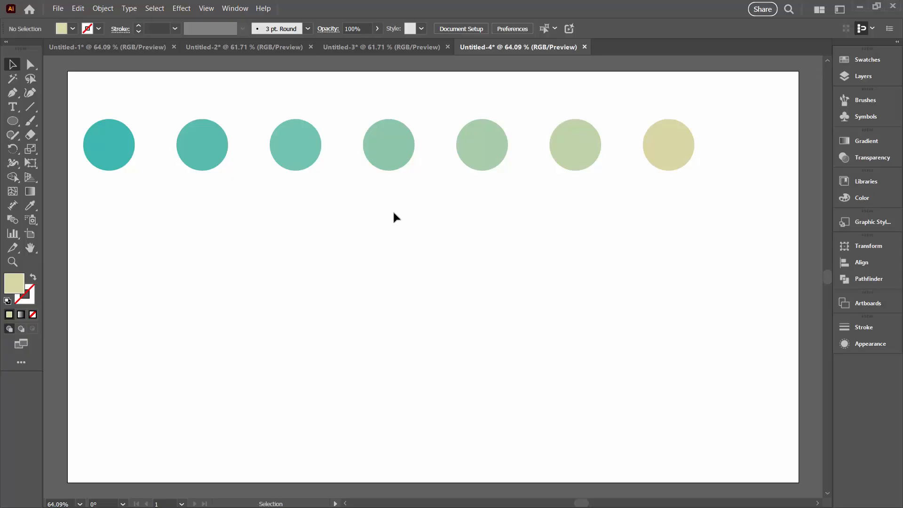
Switch to the Untitled-2 document and fill the lowest square of the column with the cream swatch
left_click(239, 47)
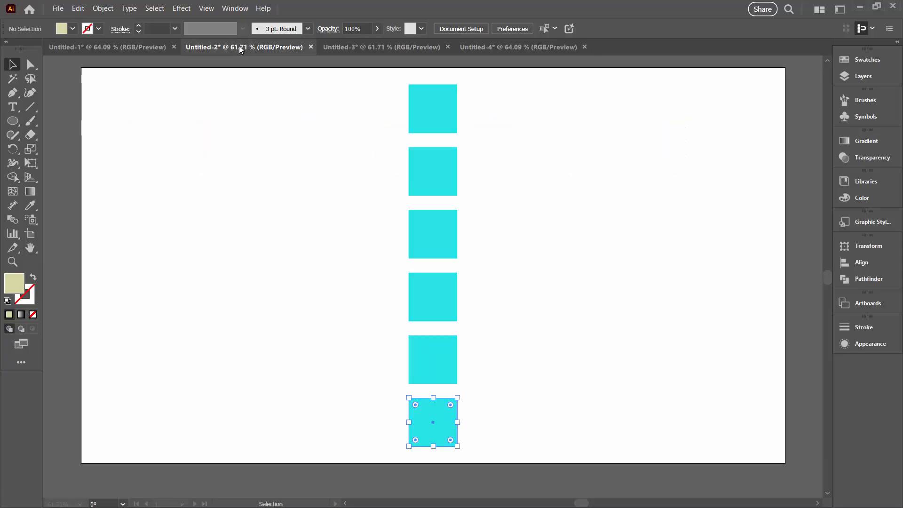
left_click(498, 266)
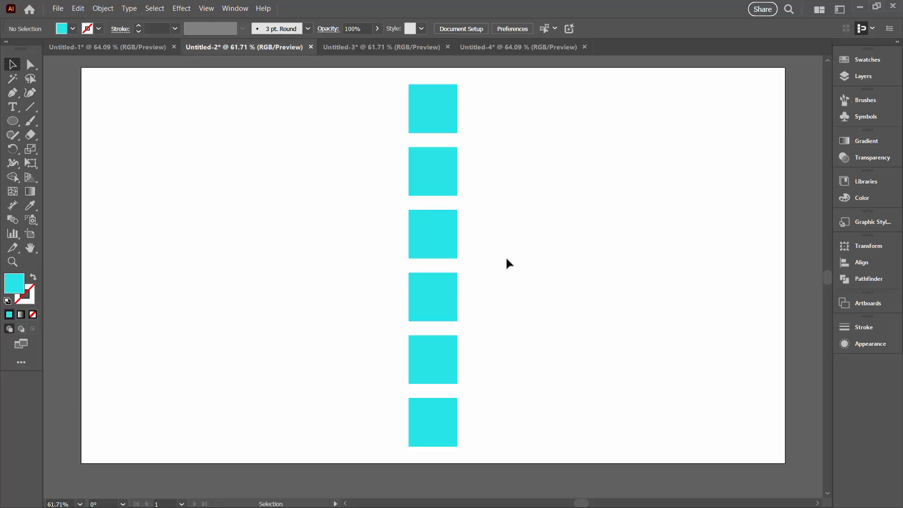
left_click(418, 422)
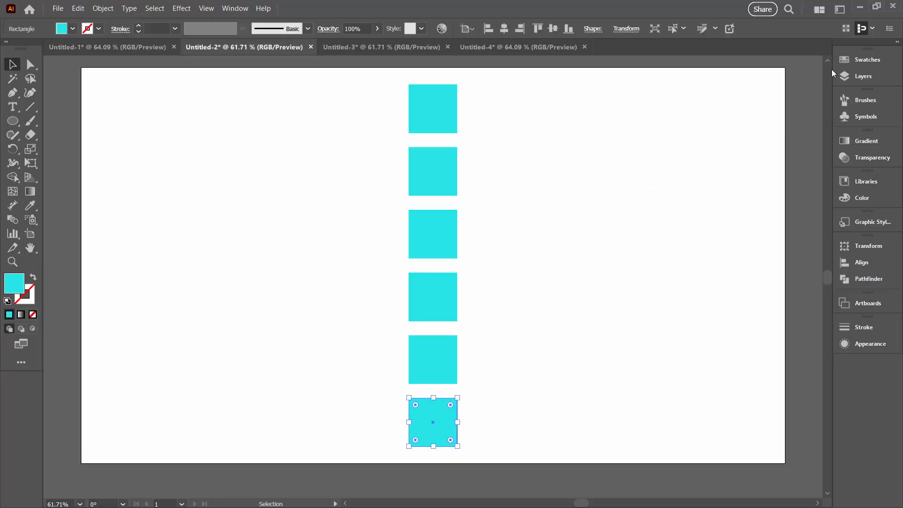
left_click(869, 59)
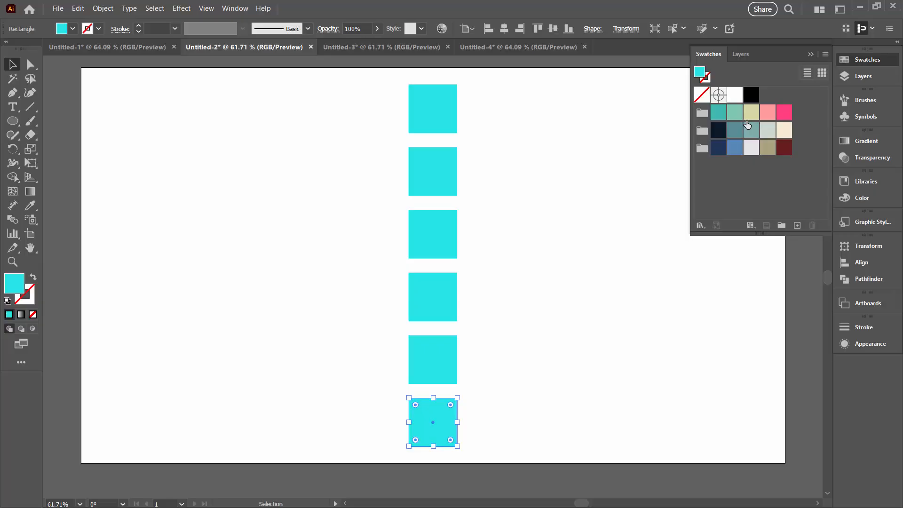
left_click(785, 129)
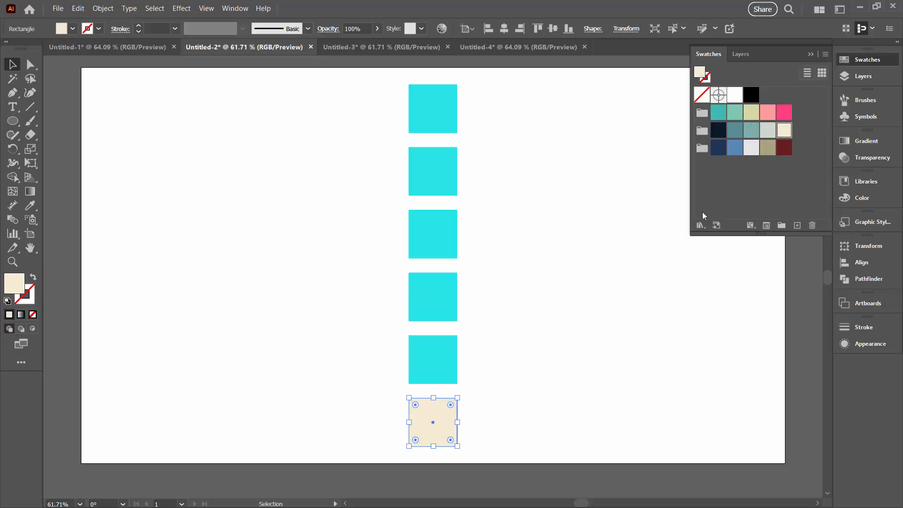
left_click(591, 376)
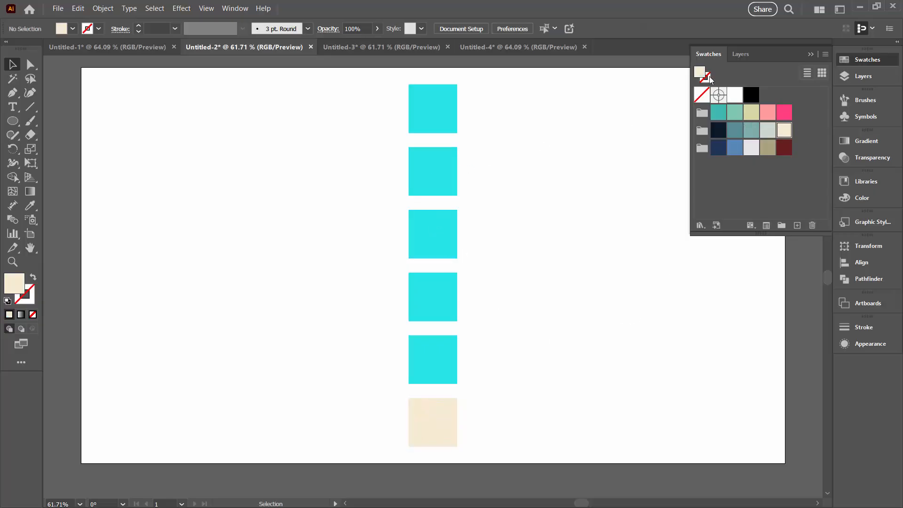
left_click(810, 55)
Duplicate the whole column of six squares to the right side of the artboard
left_click_drag(394, 73, 479, 454)
left_click_drag(422, 419, 633, 420)
left_click(407, 304)
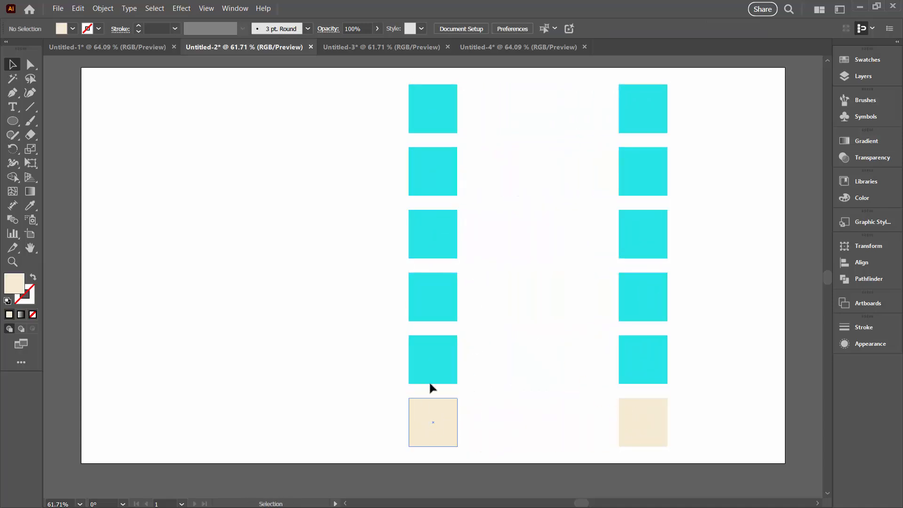
Blend the colors vertically across the six squares of the original column and deselect them
mouse_move(391, 69)
left_mouse_down()
mouse_move(467, 335)
mouse_move(466, 454)
left_mouse_up()
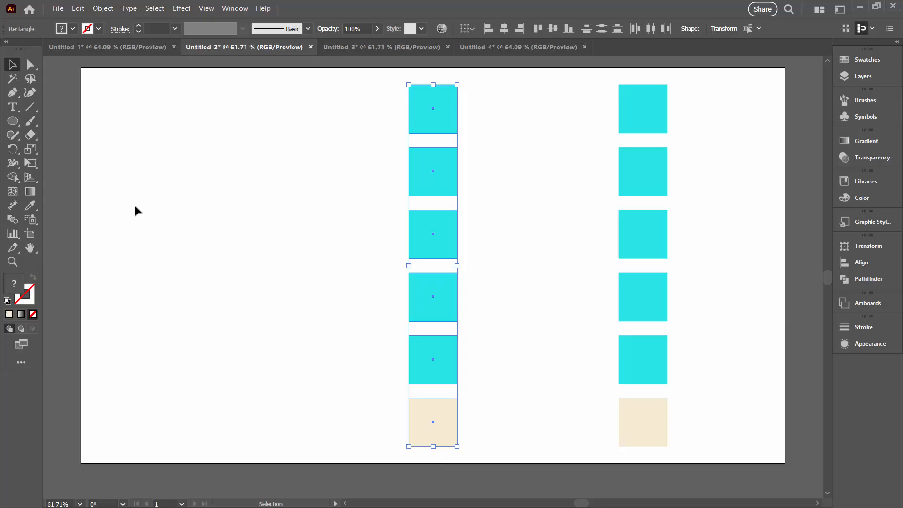
left_click(81, 9)
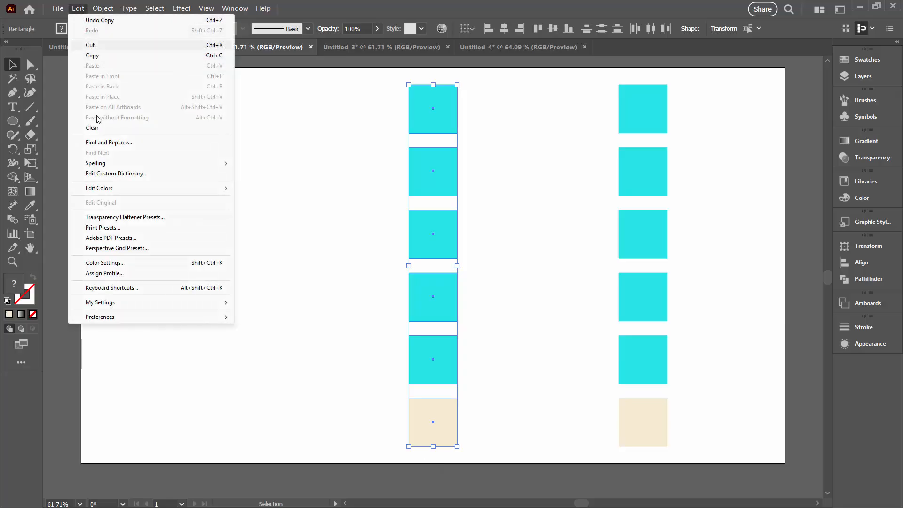
mouse_move(104, 191)
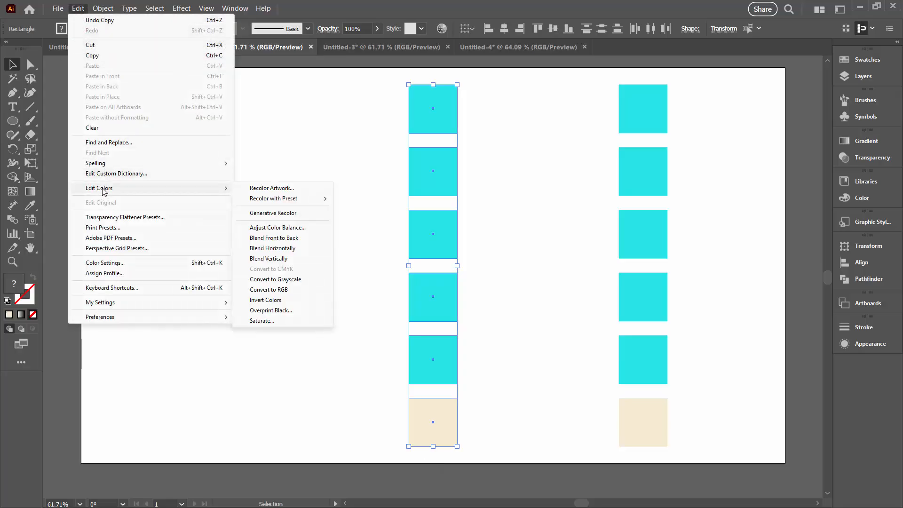
left_click(271, 259)
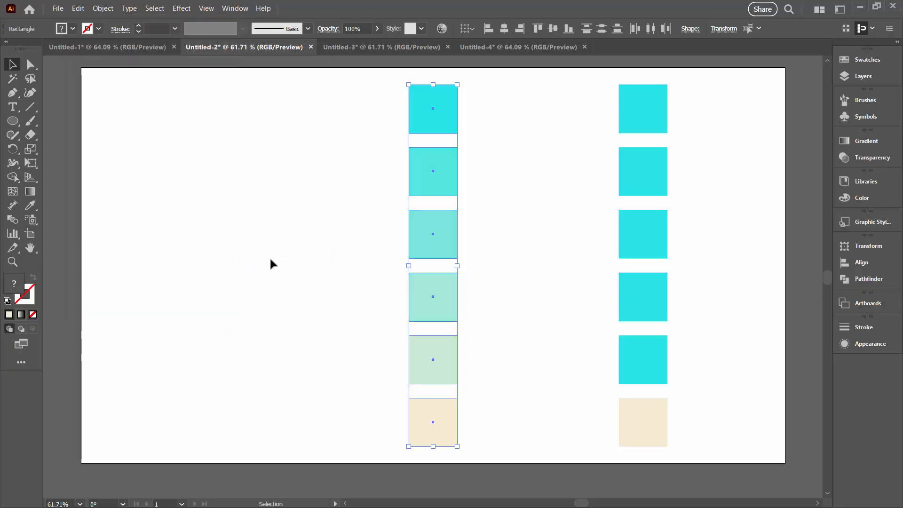
left_click(272, 246)
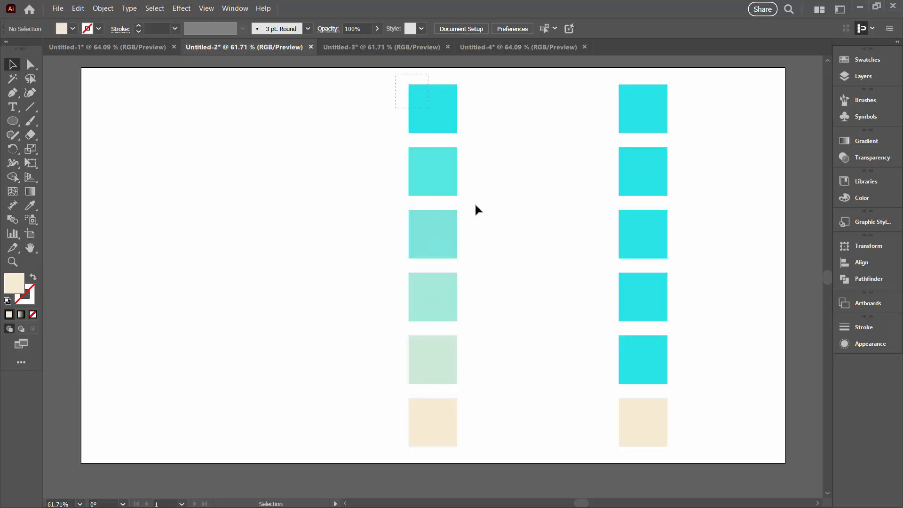
Select the color-blended column and examine its individual rectangles within Layer 1
left_click_drag(475, 206, 482, 426)
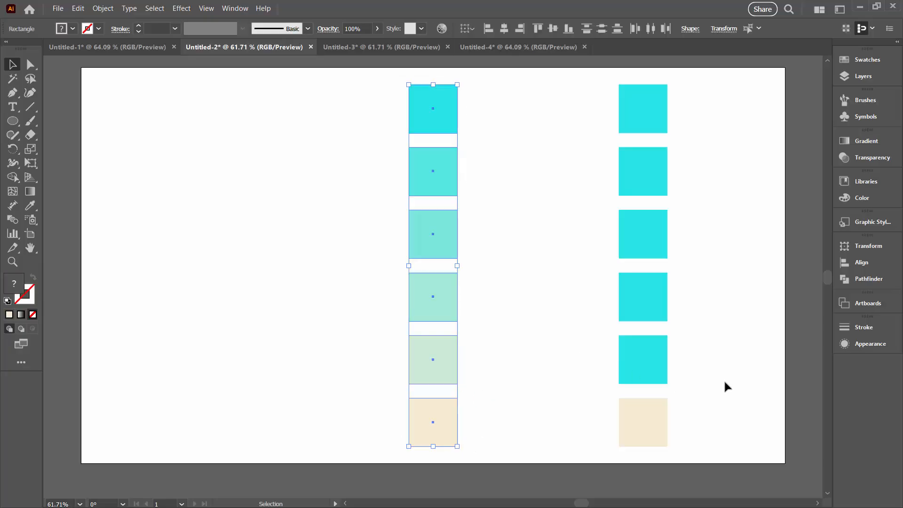
key("F7")
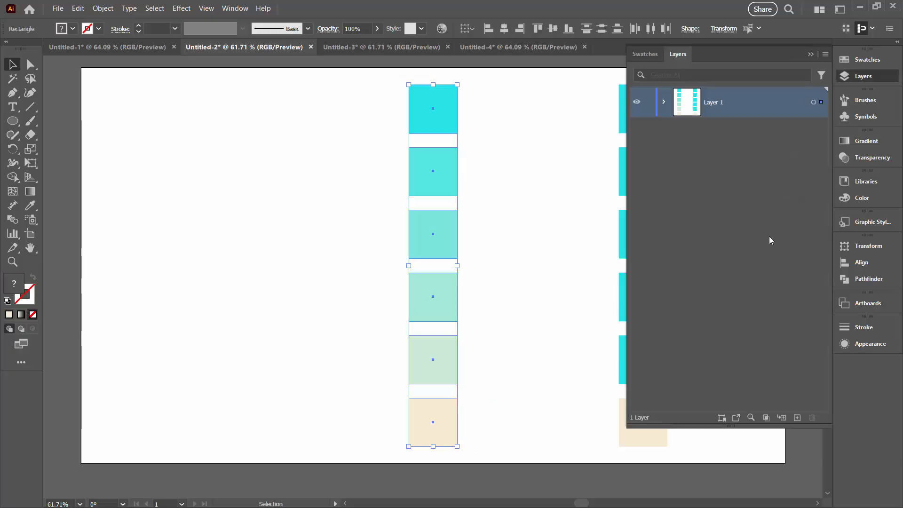
left_click(663, 102)
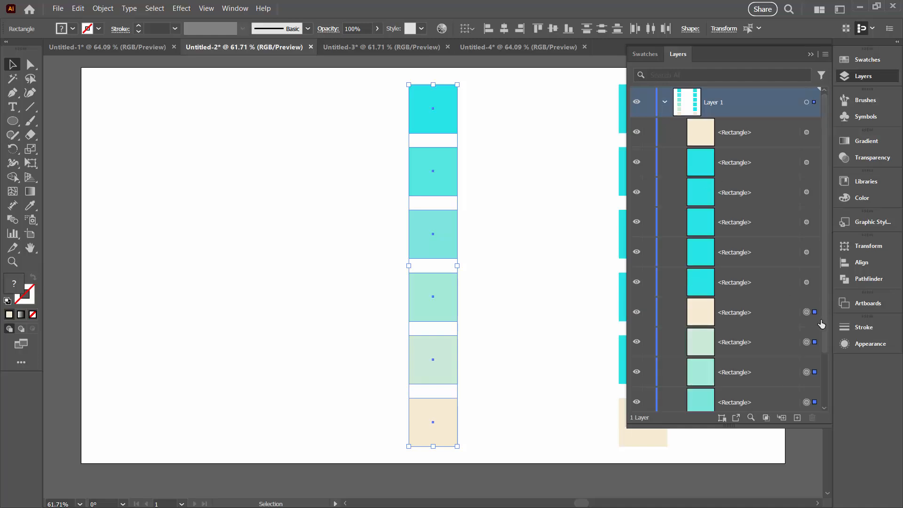
scroll(819, 342, "down", 1)
scroll(818, 342, "down", 3)
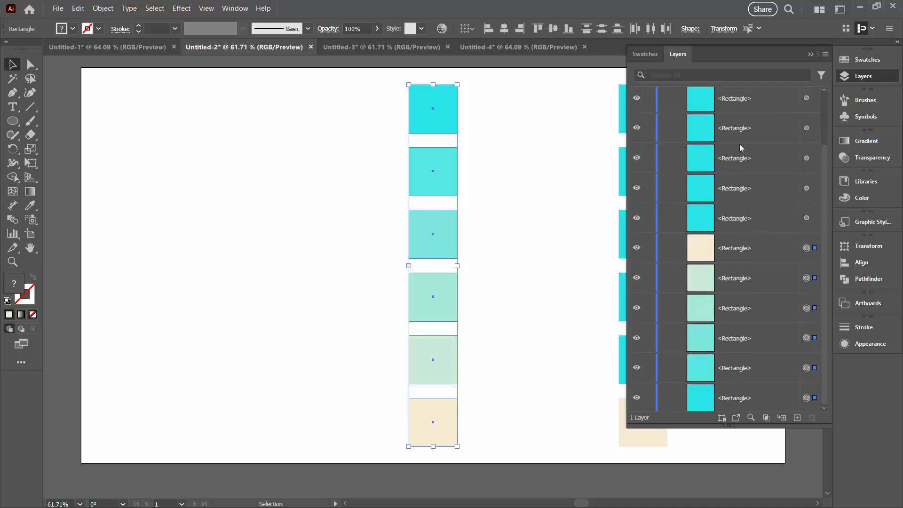
left_click(809, 55)
Save the blended column's colors as a swatch color group from the selected artwork, with process colors converted to global, and deselect the column
left_click(857, 61)
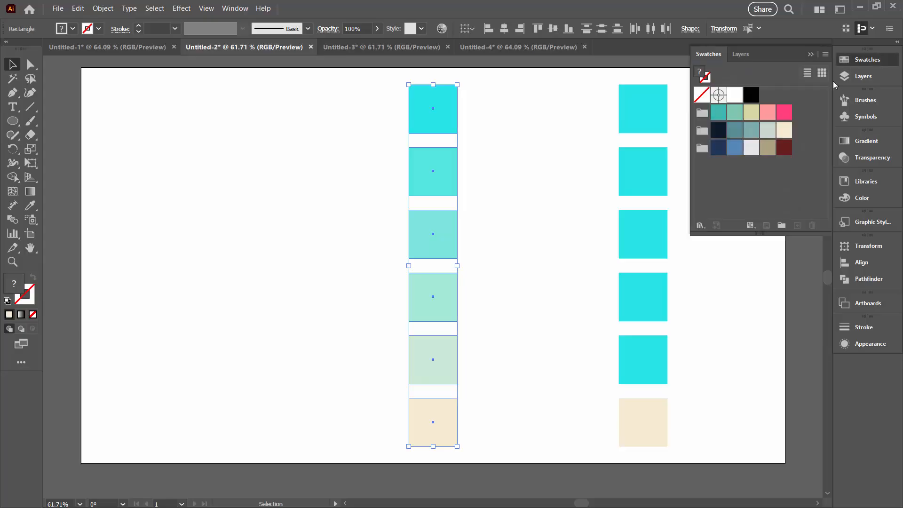
left_click(781, 225)
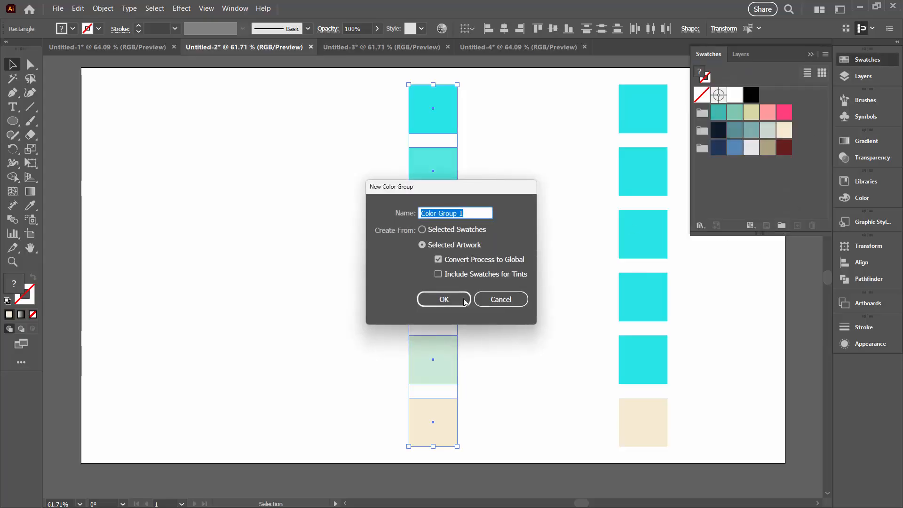
left_click(442, 299)
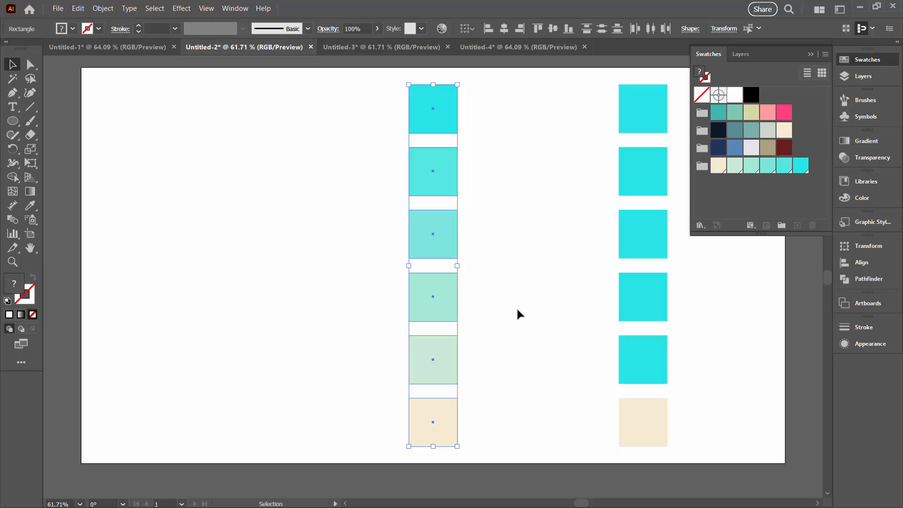
left_click(517, 312)
left_click(810, 55)
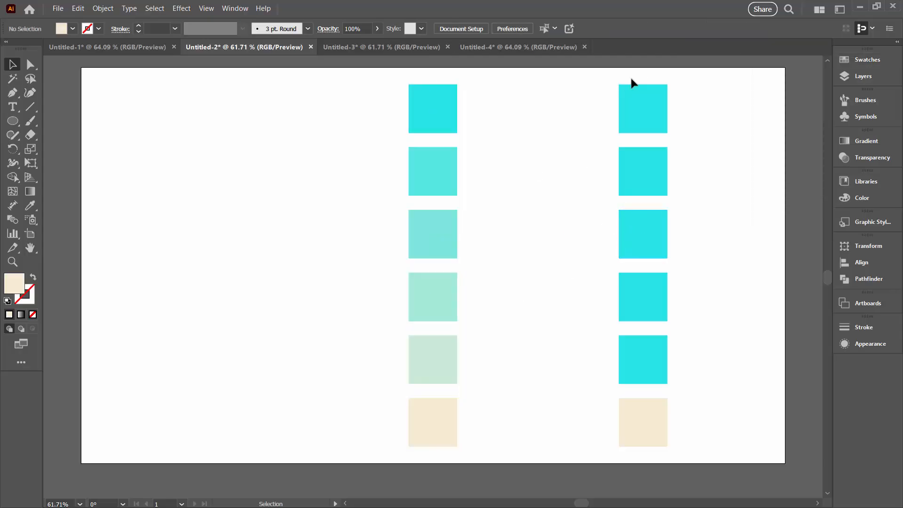
Fill the third square from the top of the duplicate column with the dark red swatch and deselect it
left_click(634, 238)
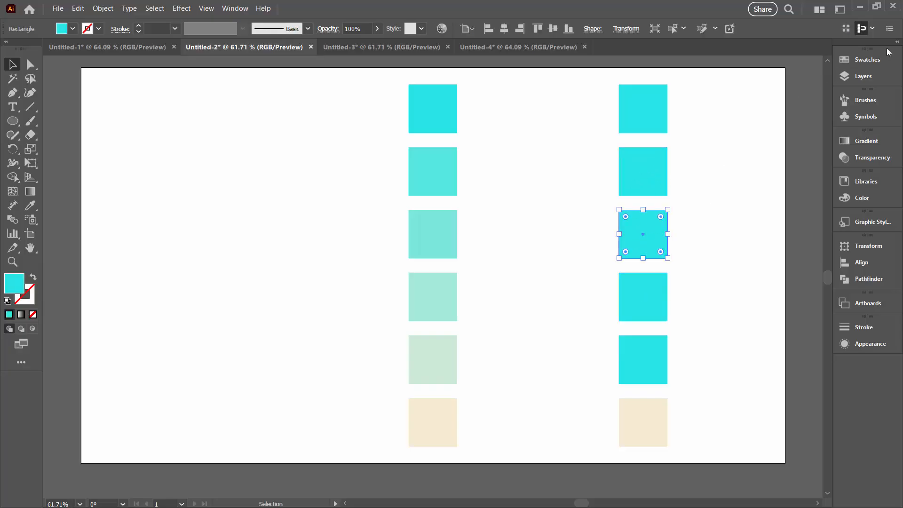
left_click(868, 57)
left_click(785, 148)
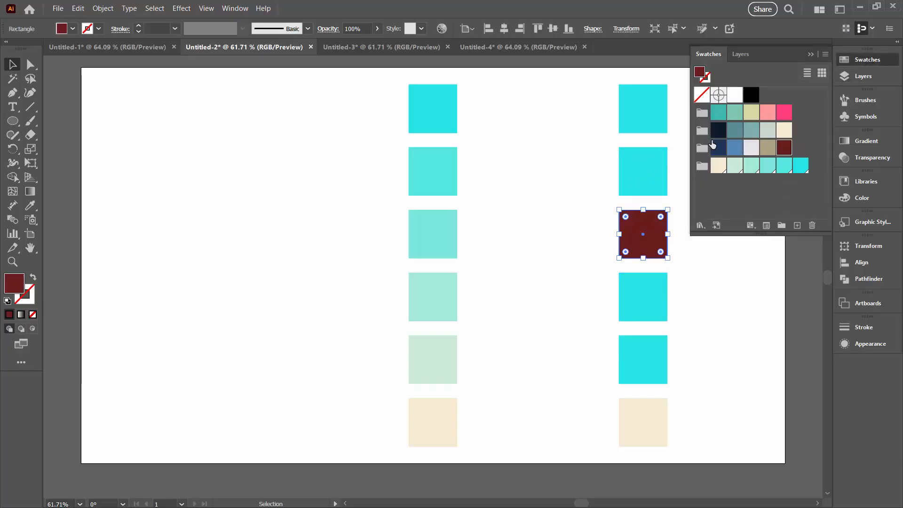
left_click(598, 172)
left_click(810, 54)
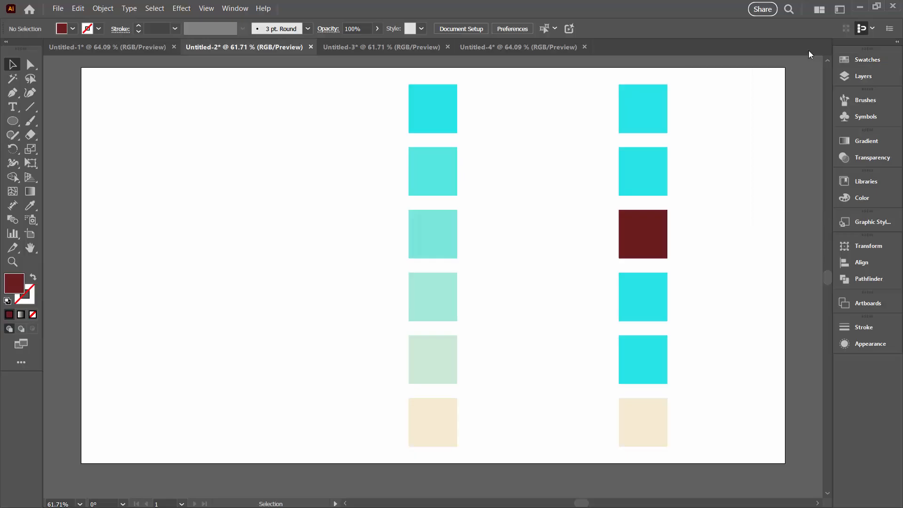
Blend the colors vertically across all six squares of the duplicate column and deselect them
left_click_drag(591, 72, 684, 451)
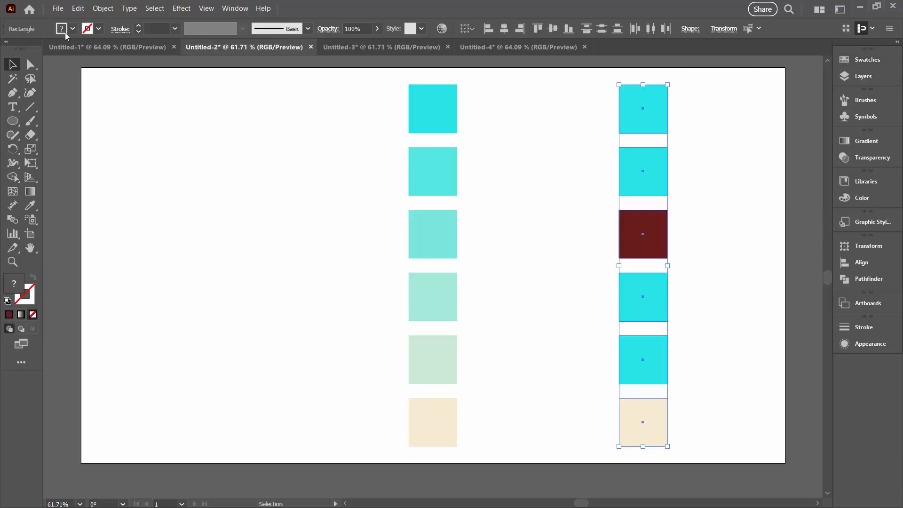
left_click(78, 9)
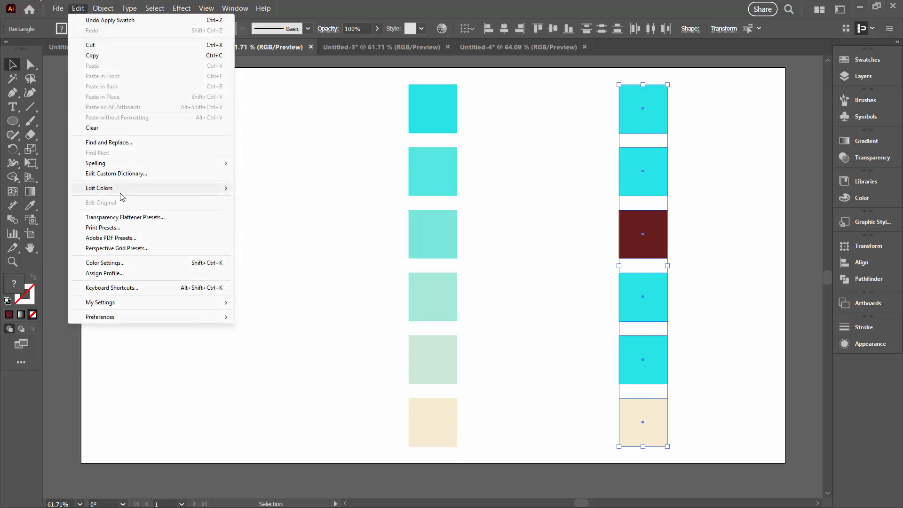
mouse_move(124, 189)
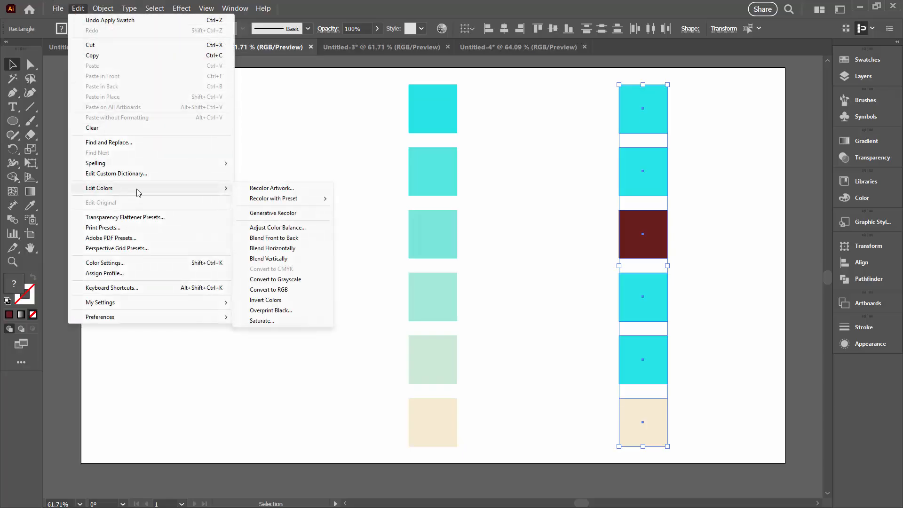
left_click(292, 260)
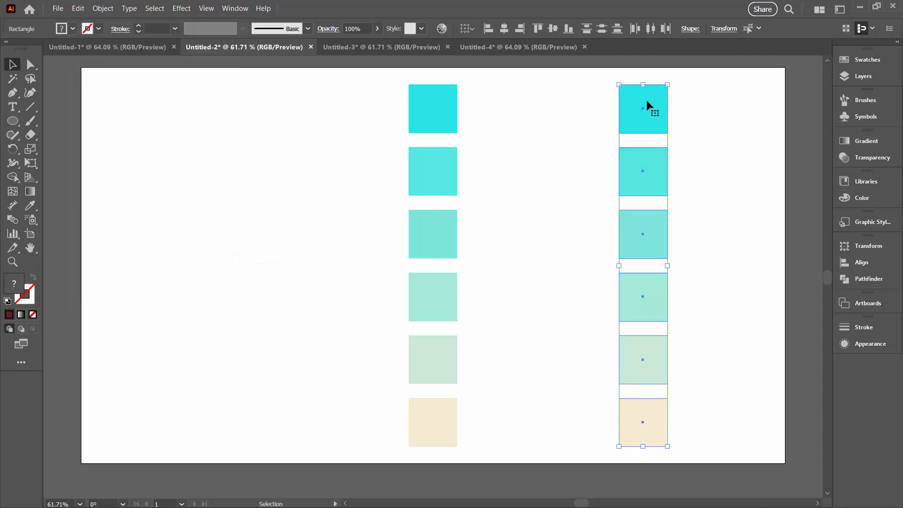
left_click(594, 111)
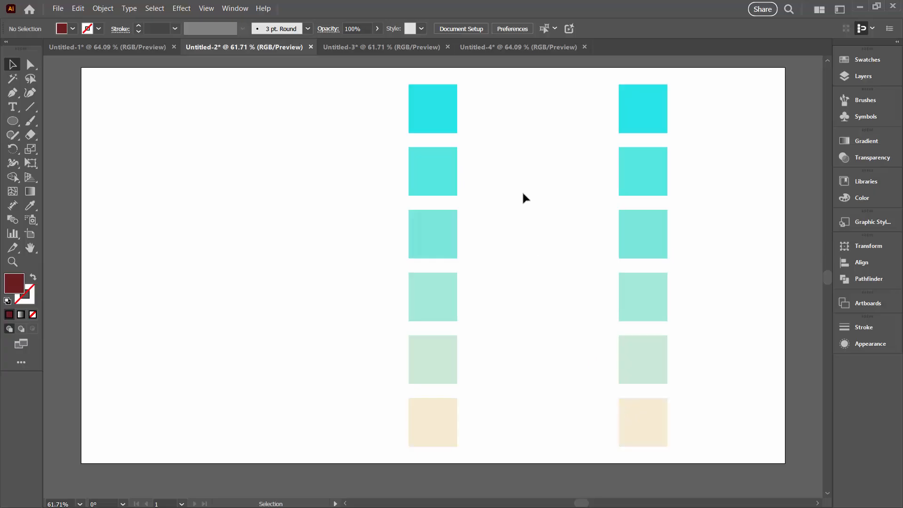
Switch to the Untitled-3 document and fill the last square of the upper row with the bright pink swatch
left_click(357, 48)
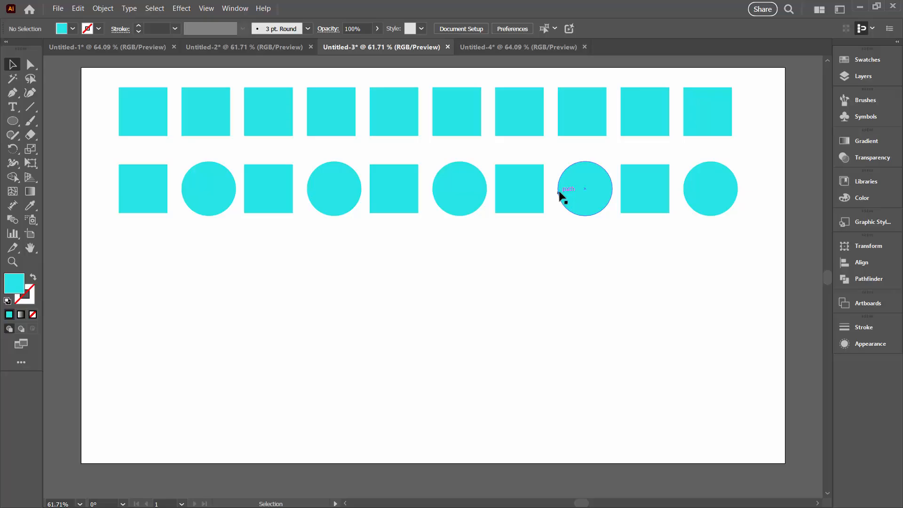
left_click(704, 118)
left_click(865, 58)
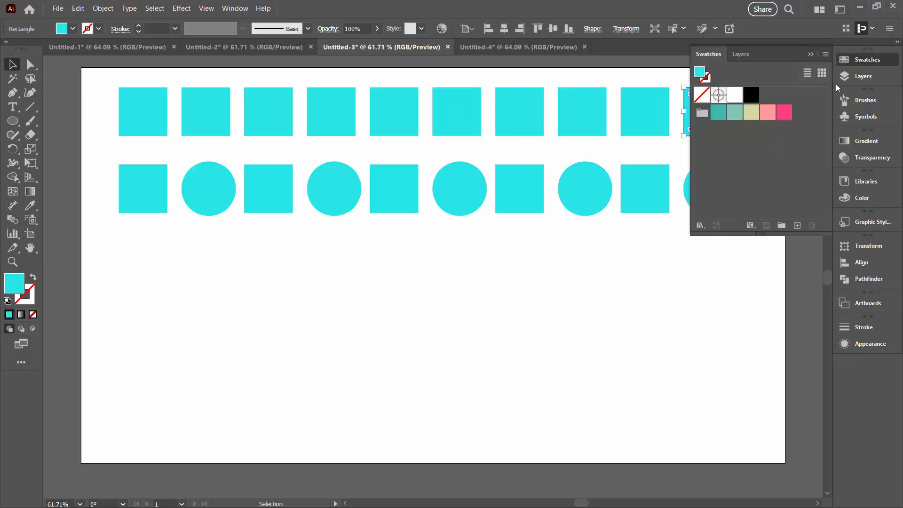
left_click(783, 113)
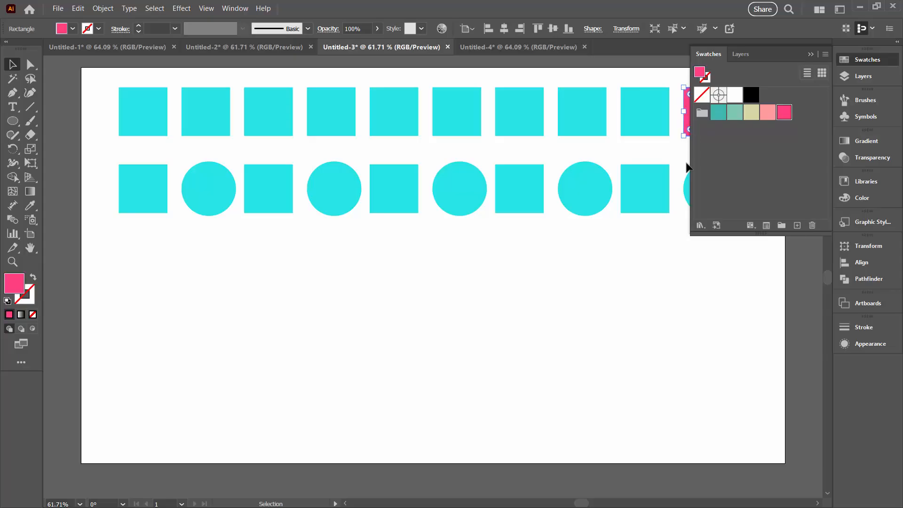
left_click(661, 266)
left_click(810, 54)
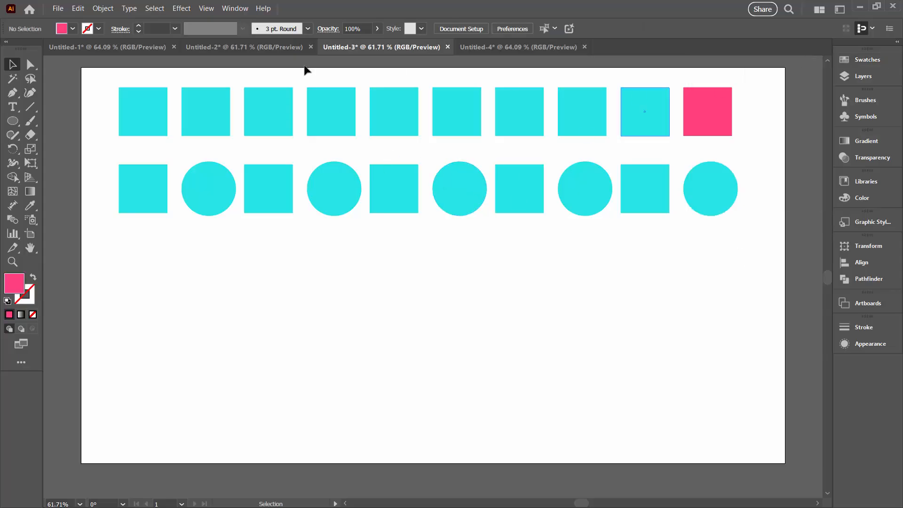
Blend the colors horizontally across the ten squares of the upper row and deselect them
left_click_drag(231, 124, 772, 141)
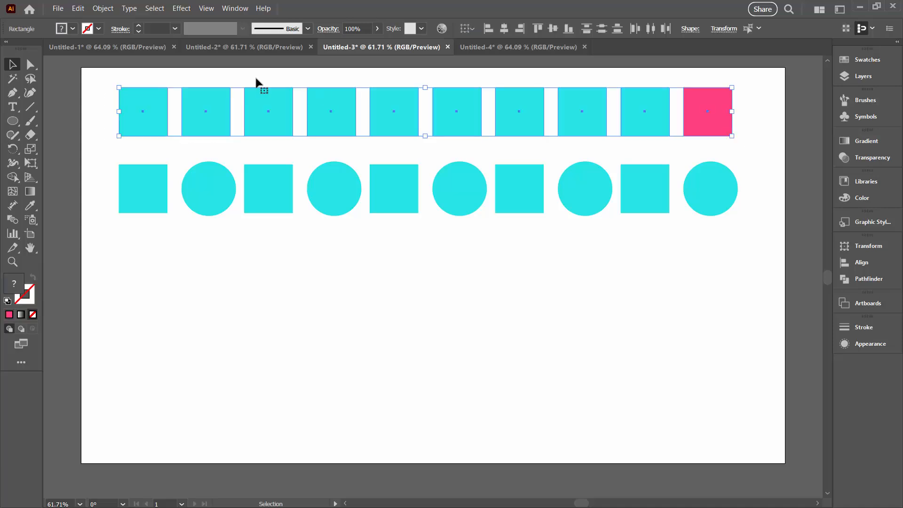
left_click(78, 9)
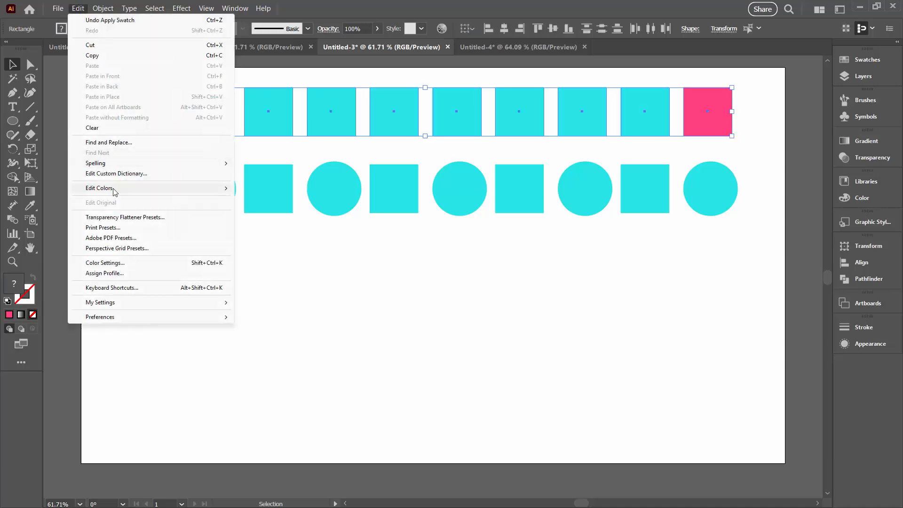
mouse_move(207, 188)
left_click(292, 249)
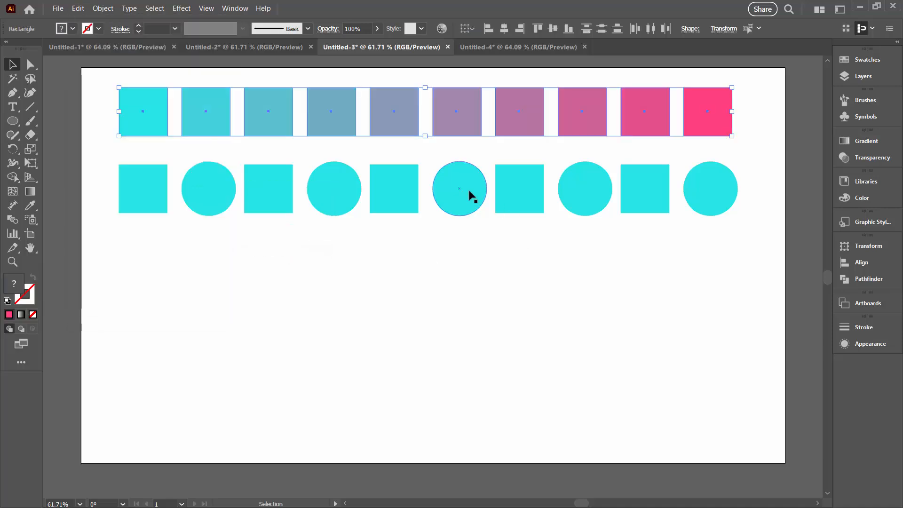
left_click(373, 323)
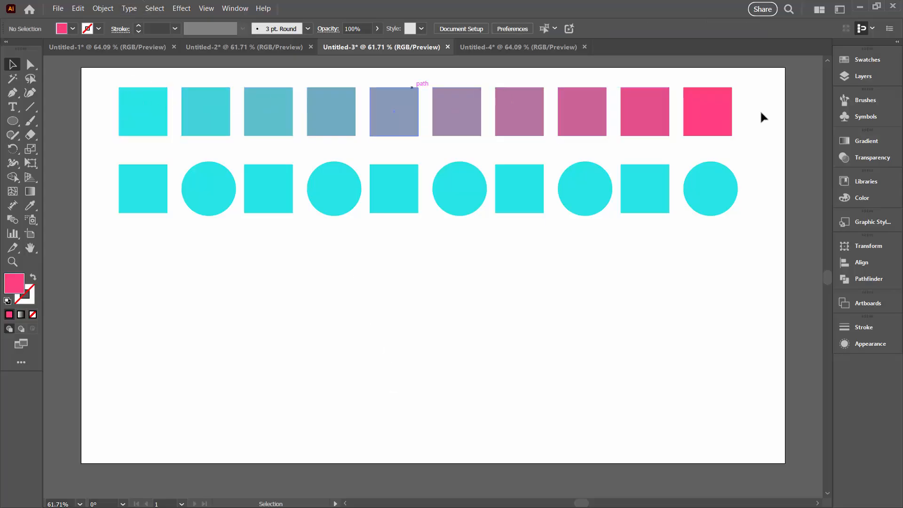
Fill the last circle of the mixed squares-and-circles row with the pale khaki swatch and deselect it
left_click(710, 186)
left_click(867, 59)
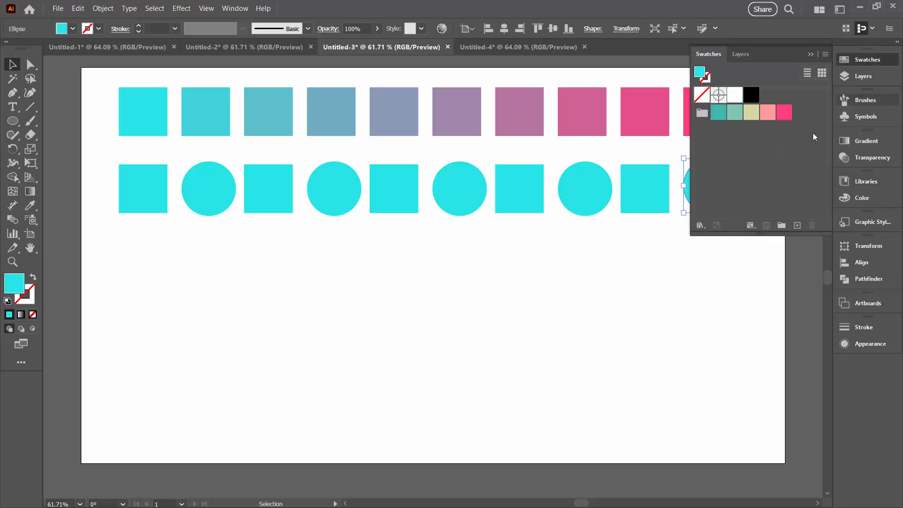
left_click(751, 113)
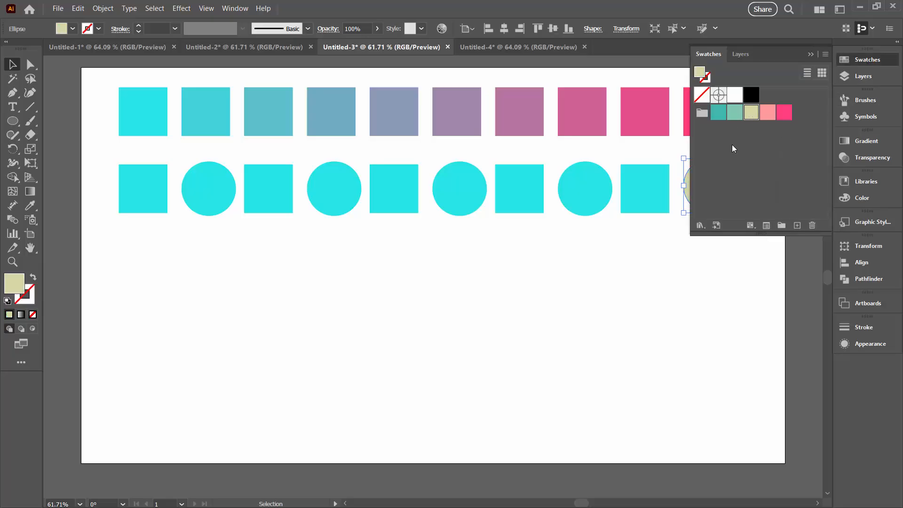
left_click(814, 55)
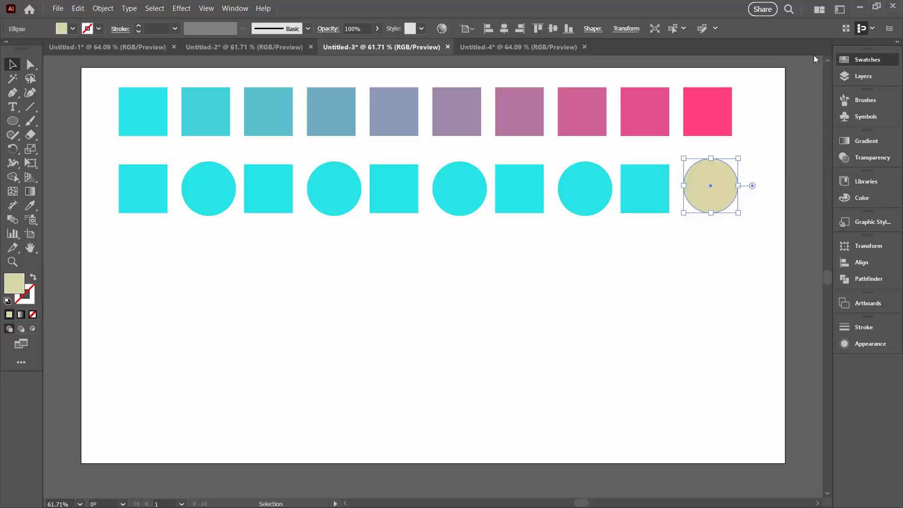
left_click(320, 238)
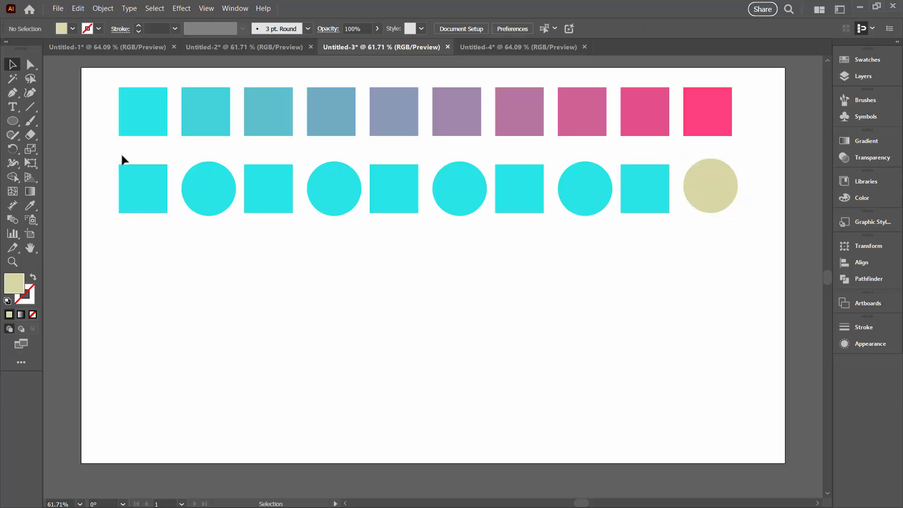
Blend the colors horizontally across the row of alternating squares and circles and deselect it
left_click_drag(104, 153, 734, 240)
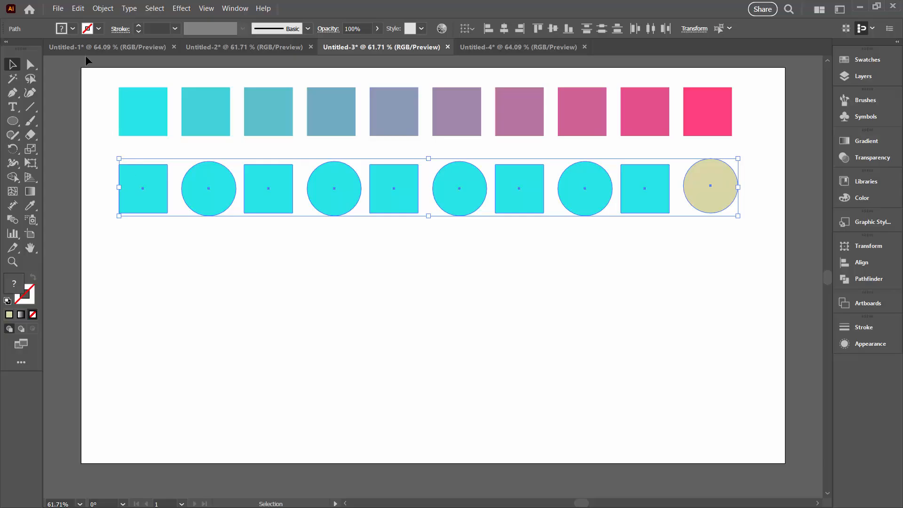
left_click(77, 10)
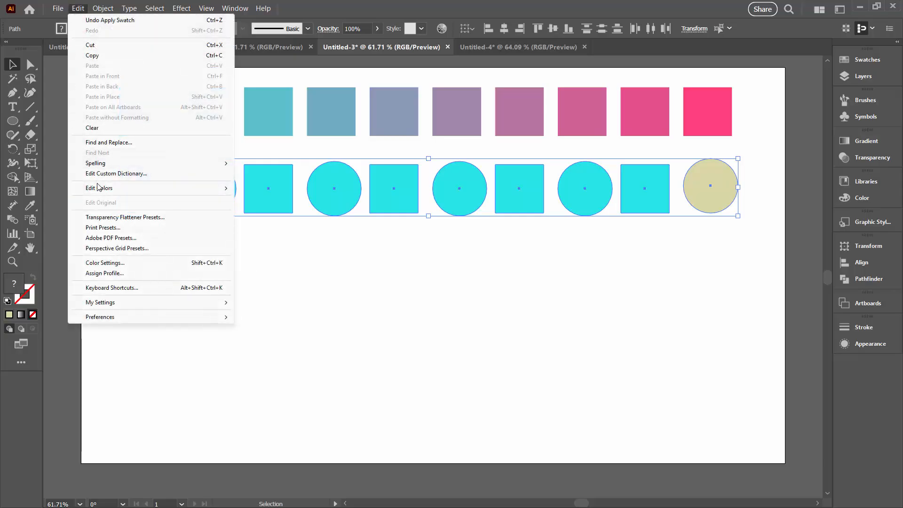
mouse_move(207, 188)
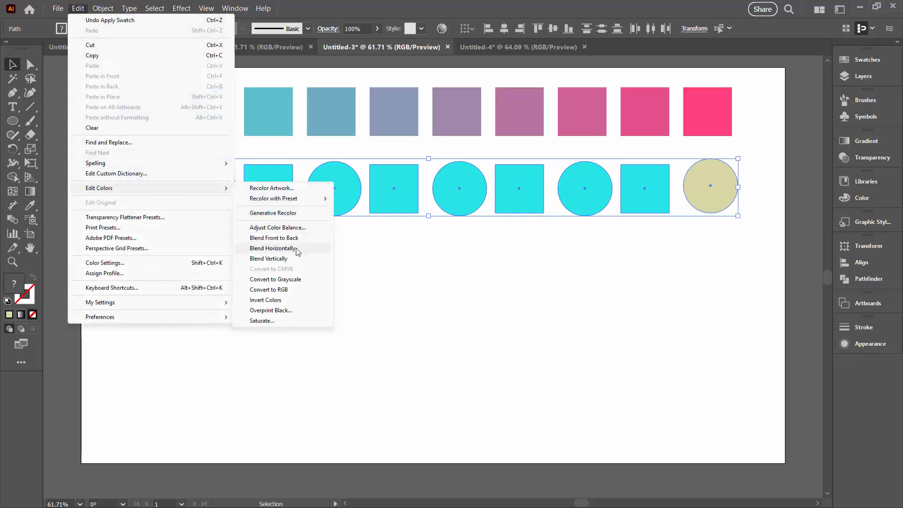
left_click(298, 250)
left_click(279, 247)
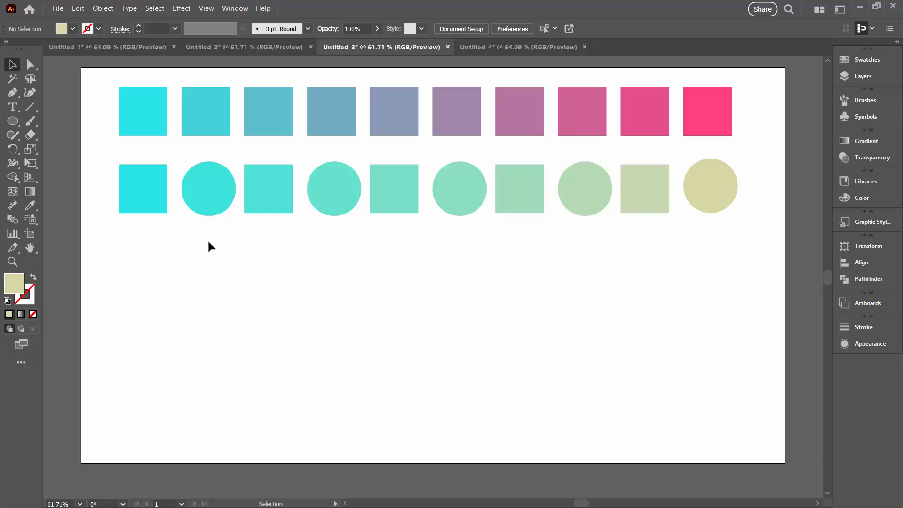
Switch to the Untitled-1 document and fill the first square of the top row with the bright pink swatch
left_click(106, 46)
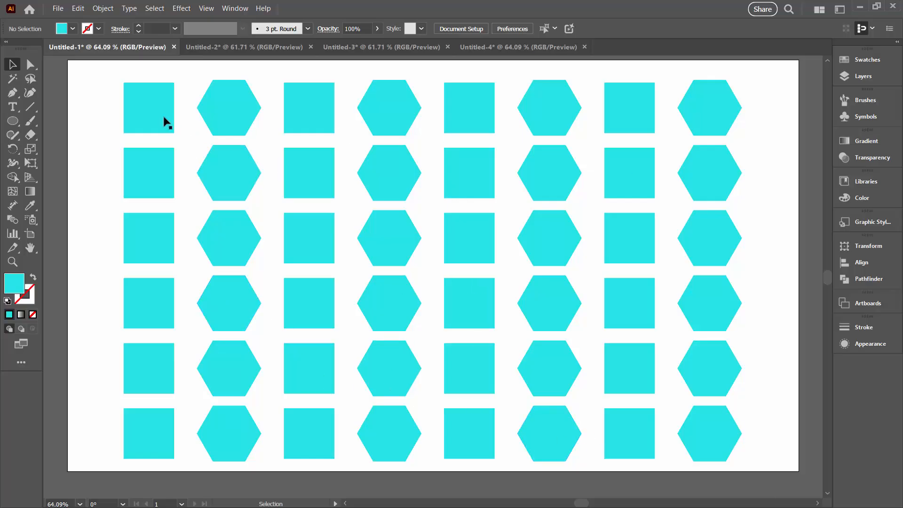
left_click(146, 118)
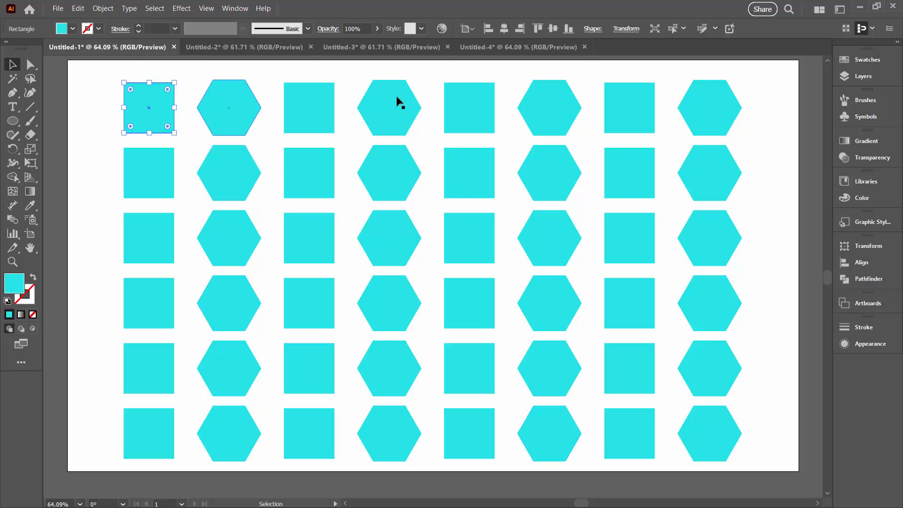
left_click(868, 61)
left_click(784, 112)
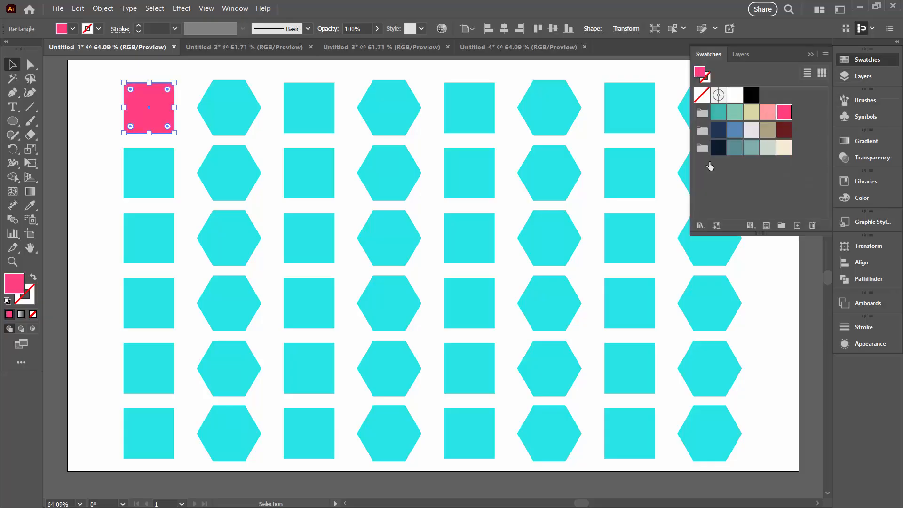
left_click(773, 277)
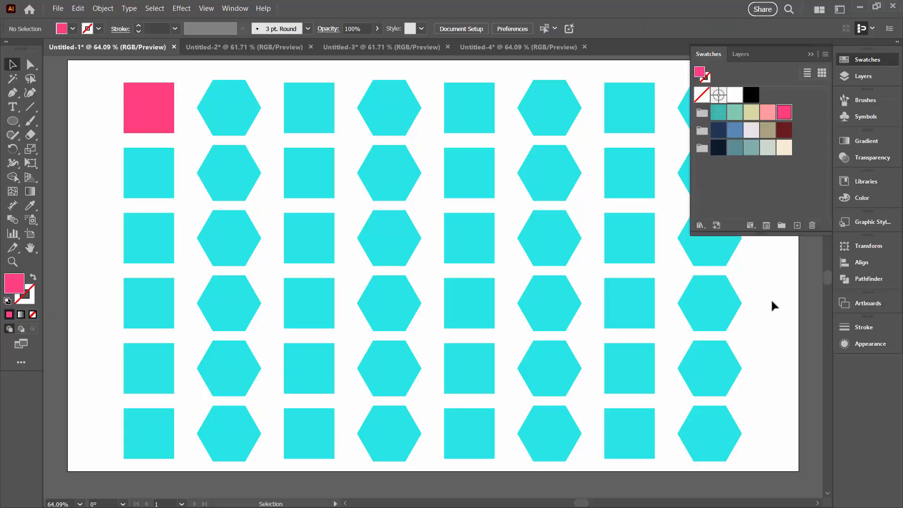
Fill the last hexagon of the bottom row with the dark navy swatch
left_click(712, 441)
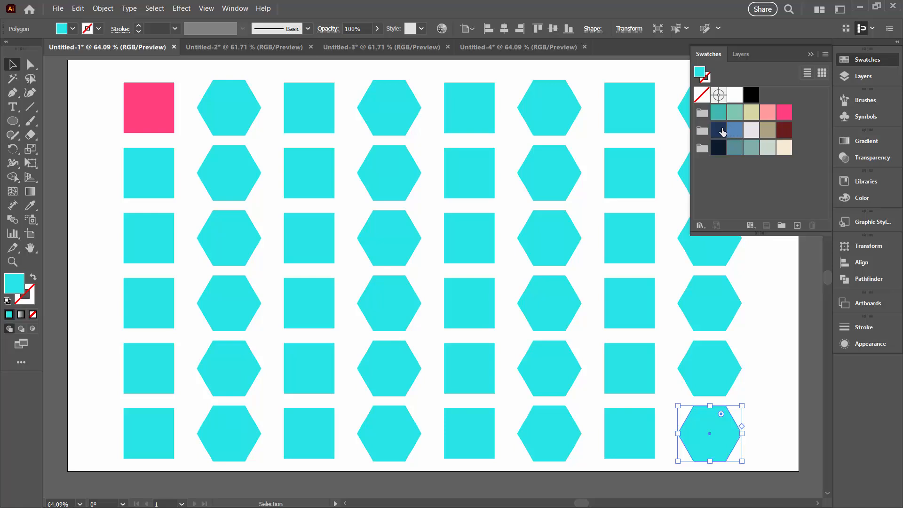
left_click(719, 133)
left_click(810, 54)
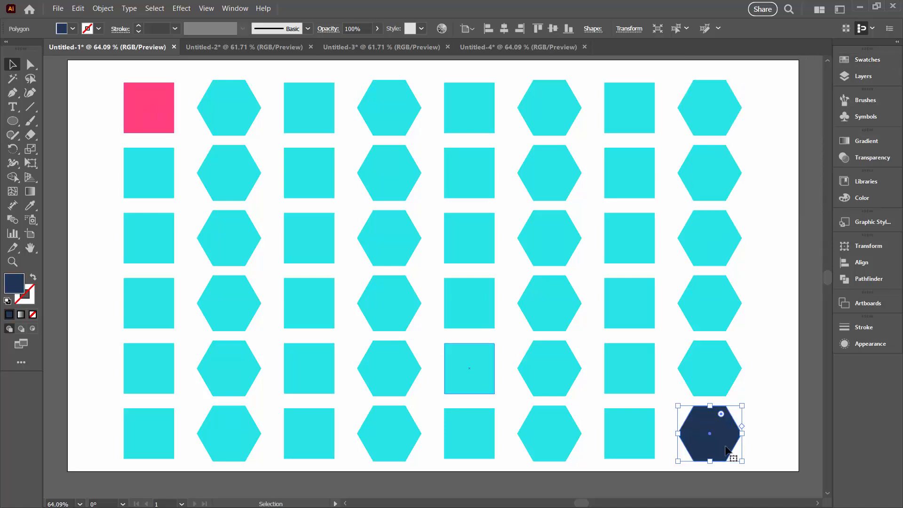
Select the whole grid of squares and hexagons, try blending its colors horizontally, and undo the blend
left_click_drag(110, 81, 752, 473)
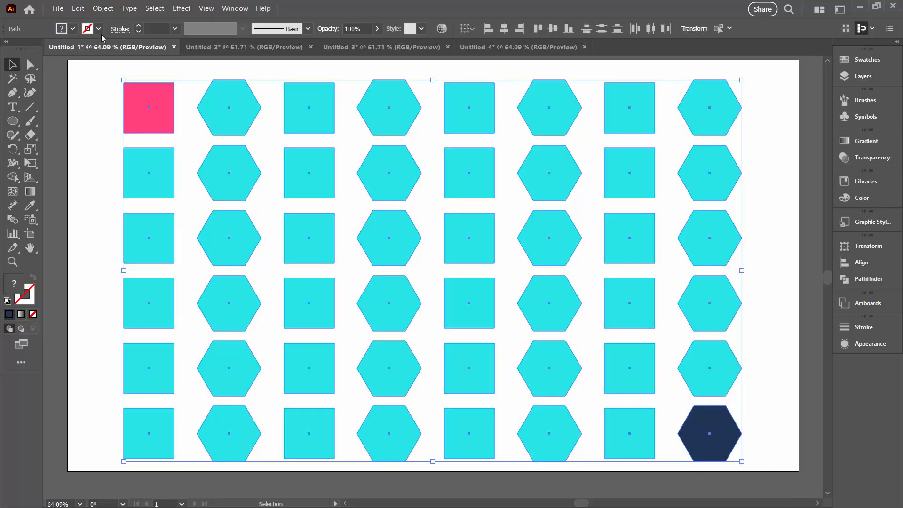
left_click(78, 8)
mouse_move(115, 189)
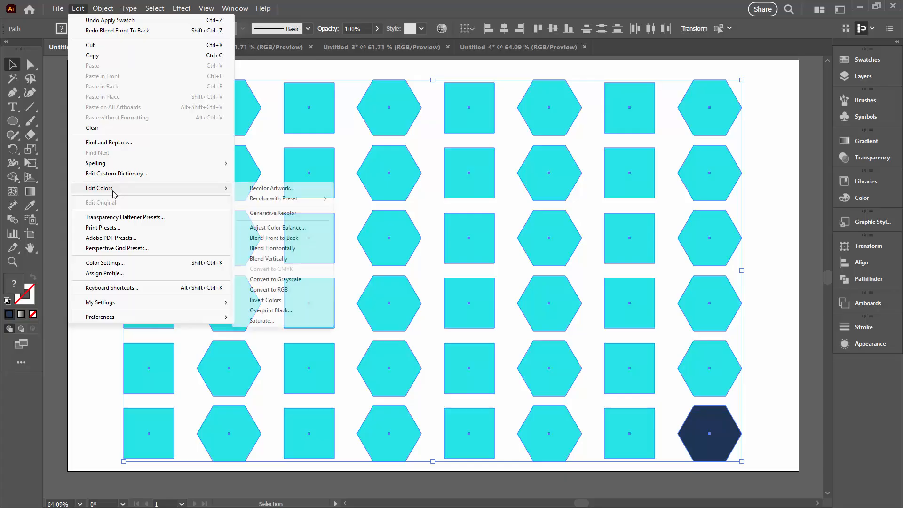
left_click(283, 250)
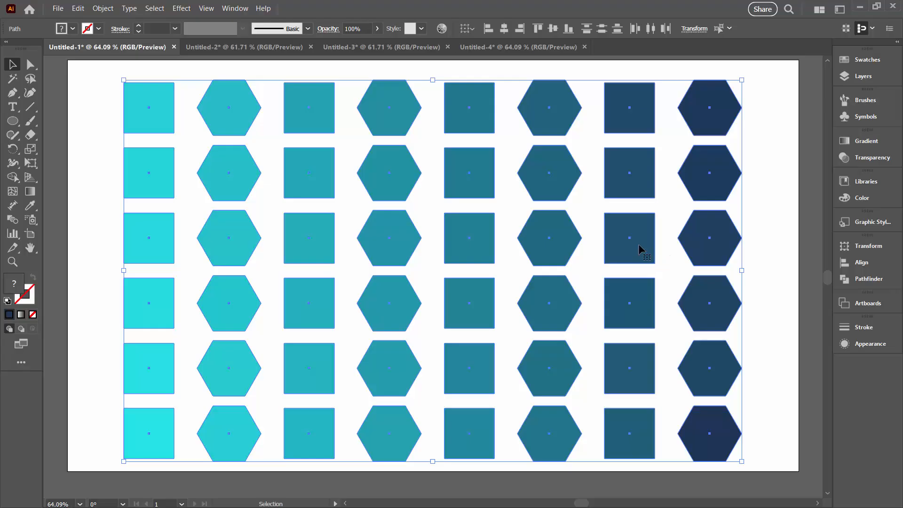
key("ctrl+z")
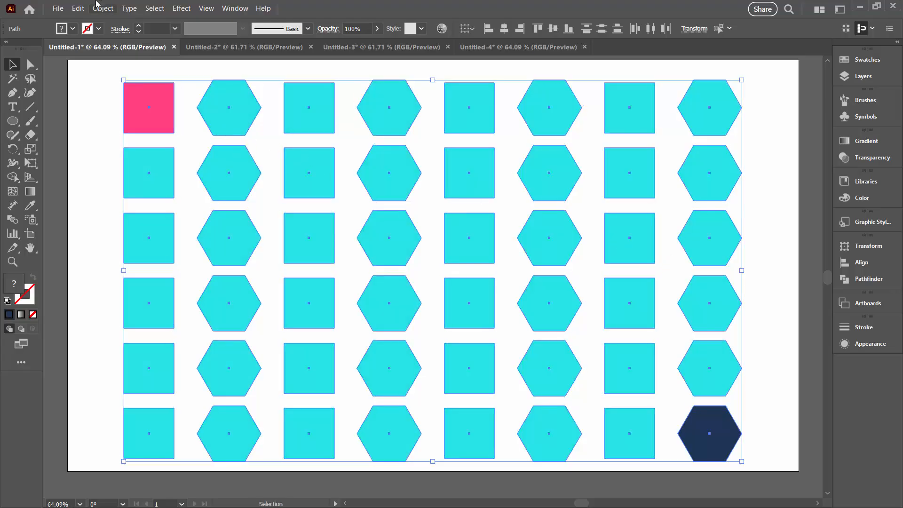
Try blending the colors of the selected grid vertically, and undo the blend
left_click(78, 8)
mouse_move(160, 192)
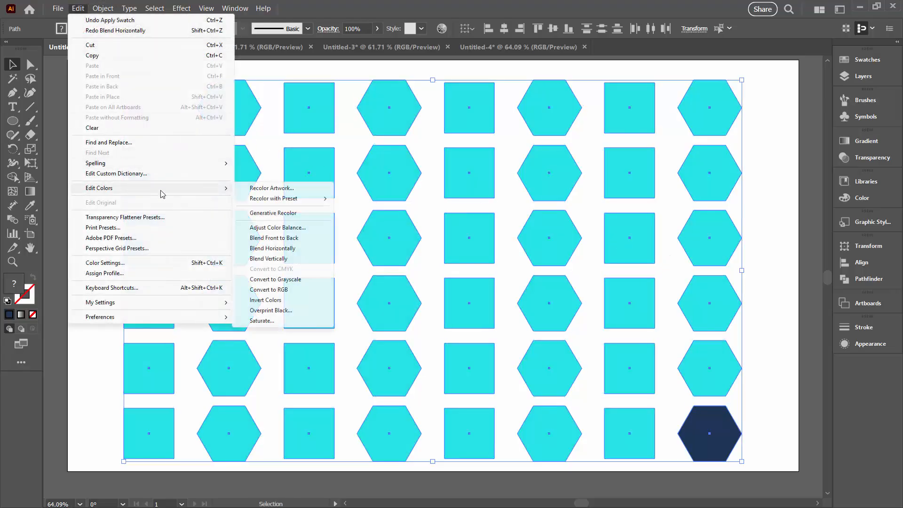
left_click(278, 259)
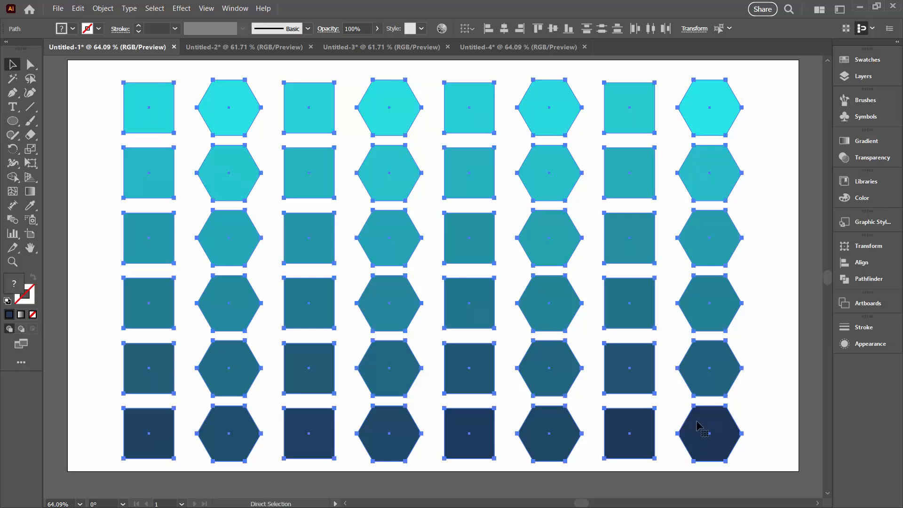
key("ctrl+z")
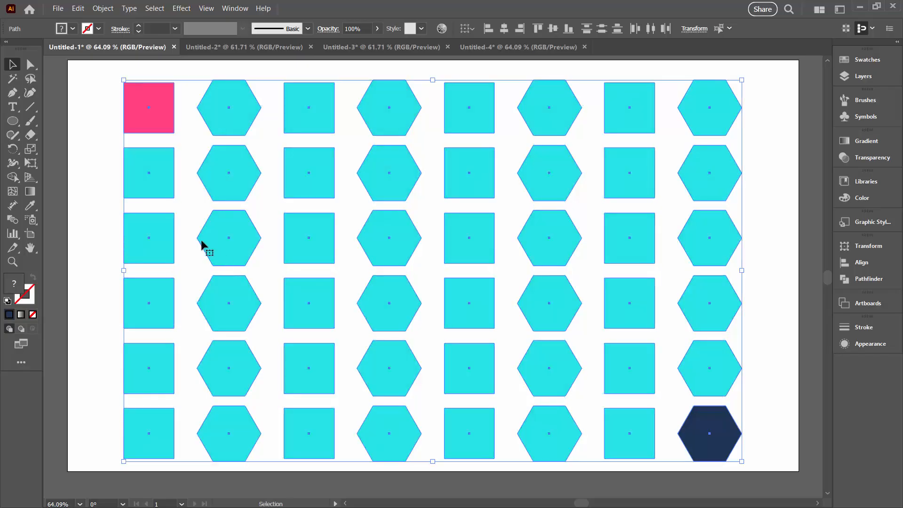
Blend the colors front to back across the selected grid of squares and hexagons and deselect it
left_click(78, 9)
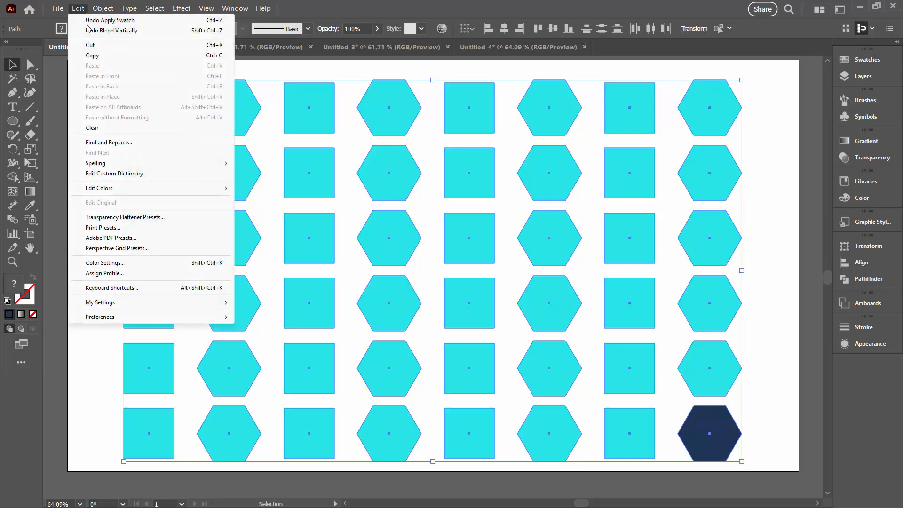
mouse_move(226, 189)
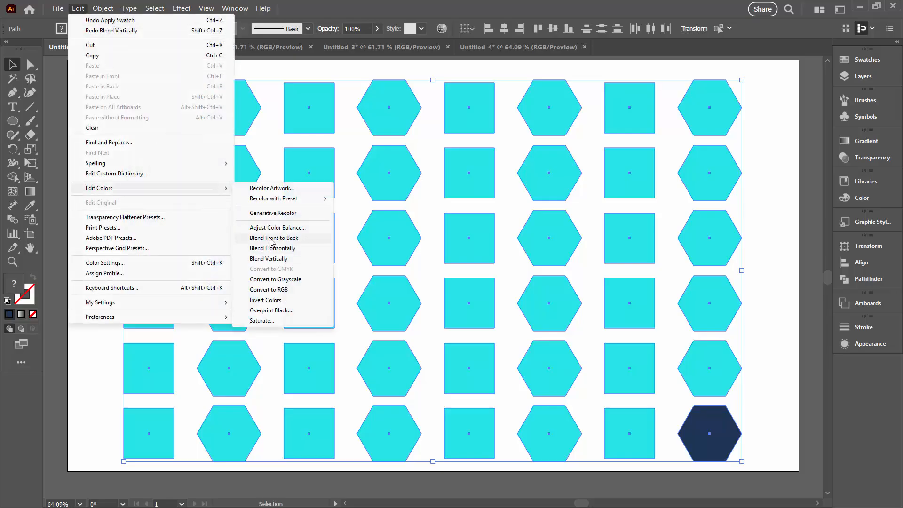
left_click(295, 238)
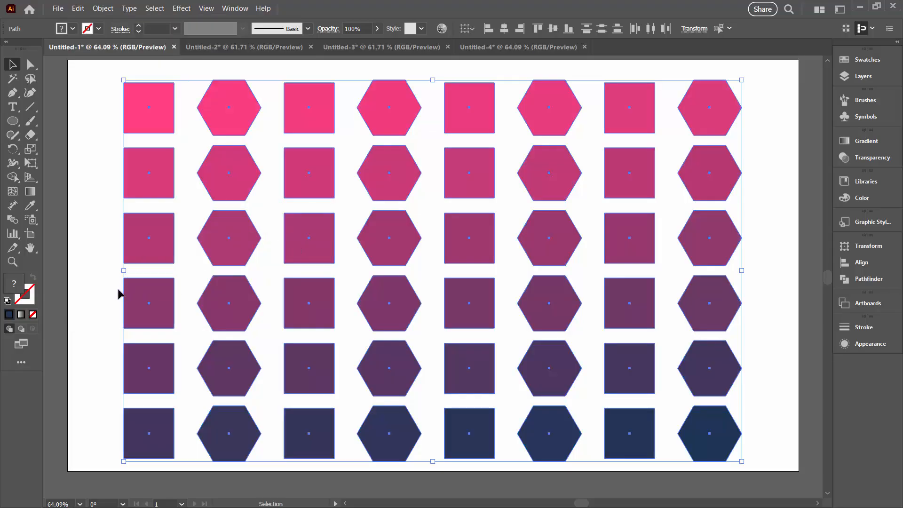
left_click(112, 229)
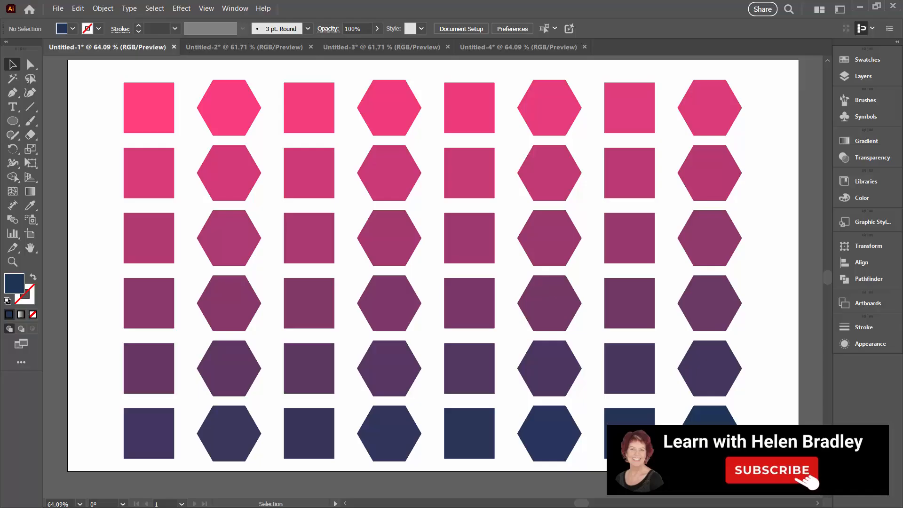
Select all the grid shapes, review the Edit Colors blend commands without applying one, and deselect the shapes
key("ctrl+a")
left_click(78, 8)
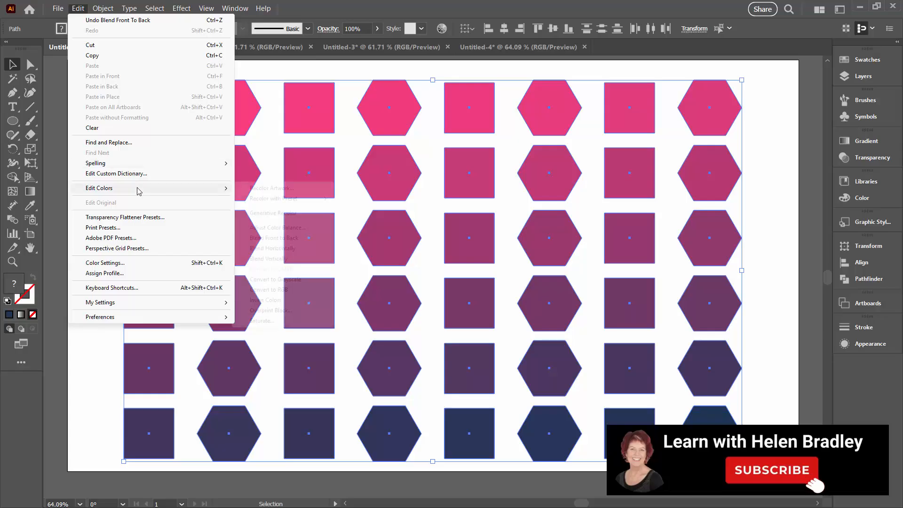
mouse_move(141, 189)
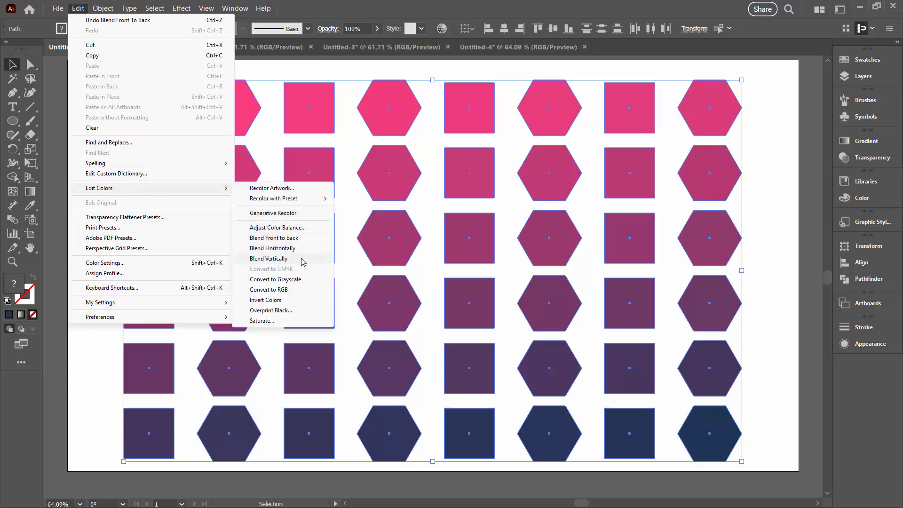
left_click(352, 66)
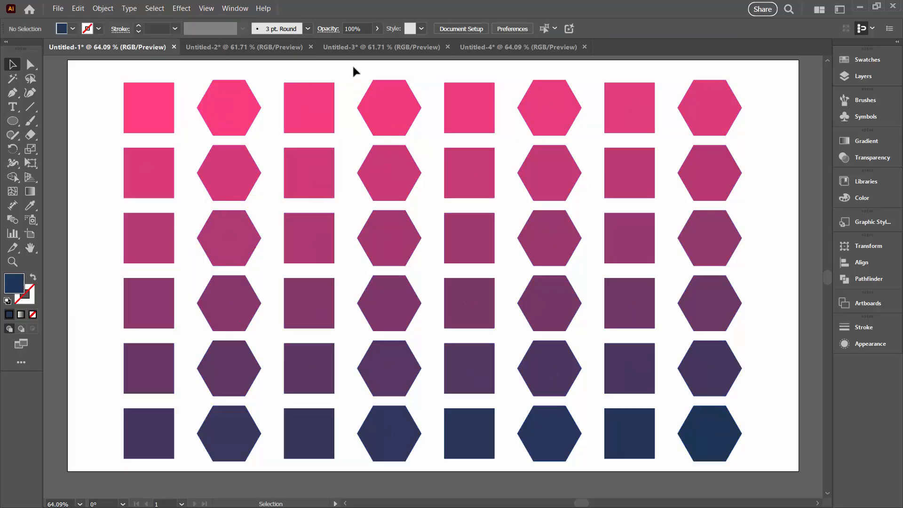